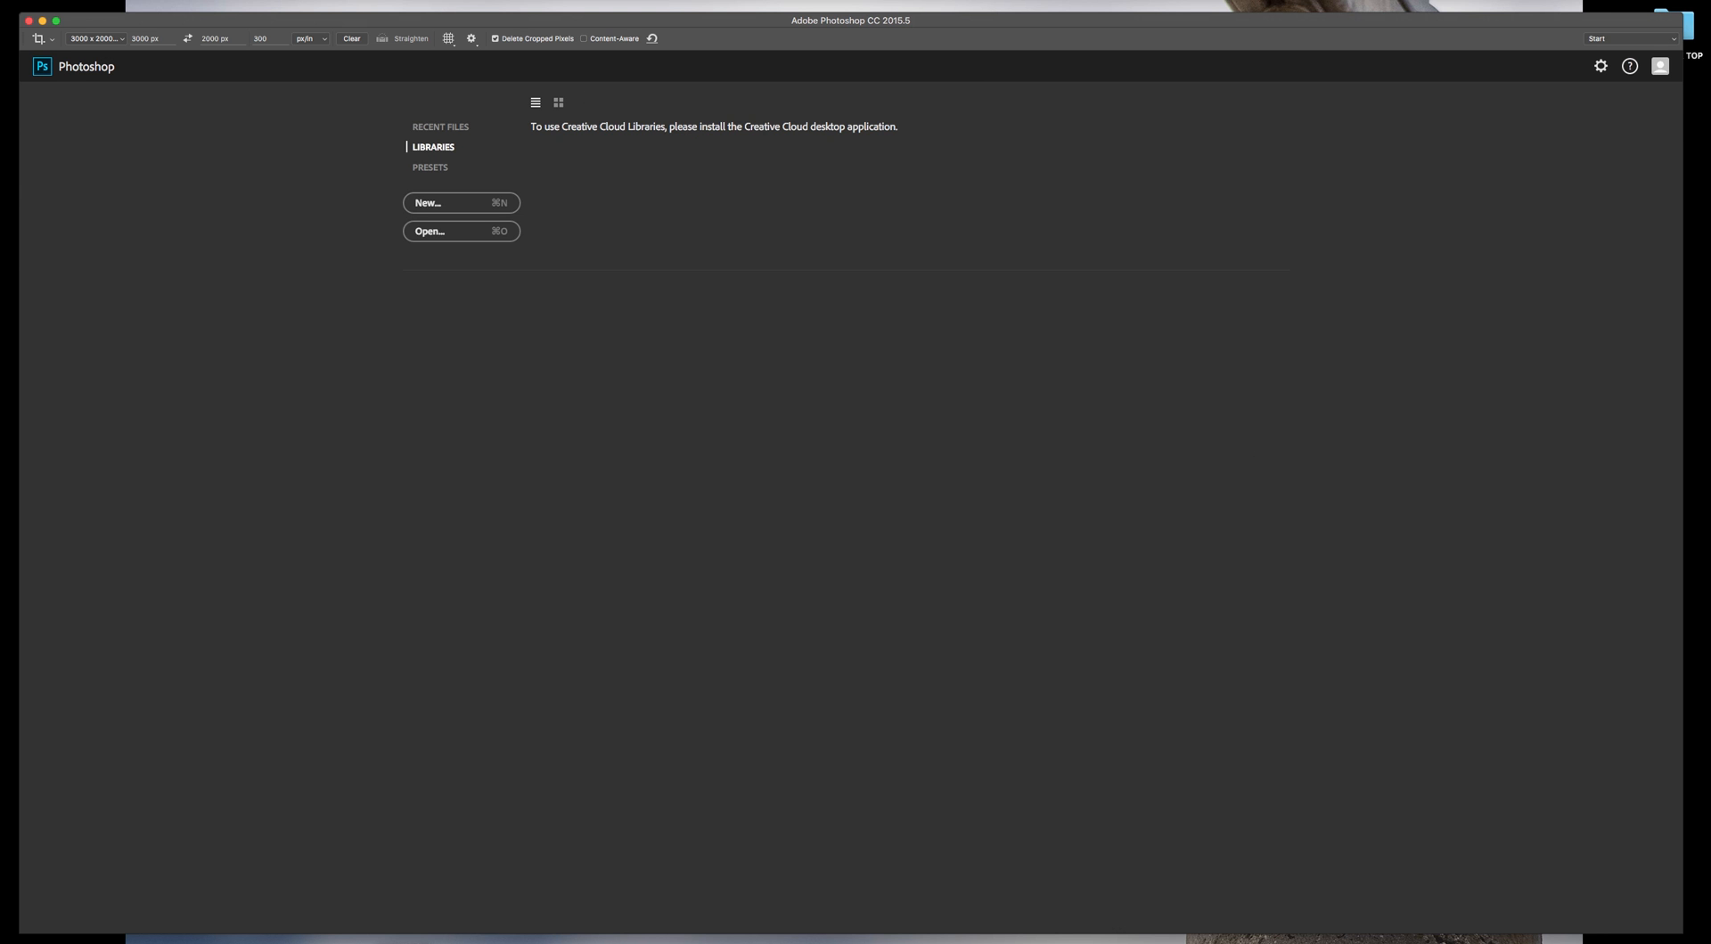
Step: Open the raw photo _ANN7707.CR2 from the Desktop folder for raw development
{"action": "left_click", "coordinate": [116, 0]}
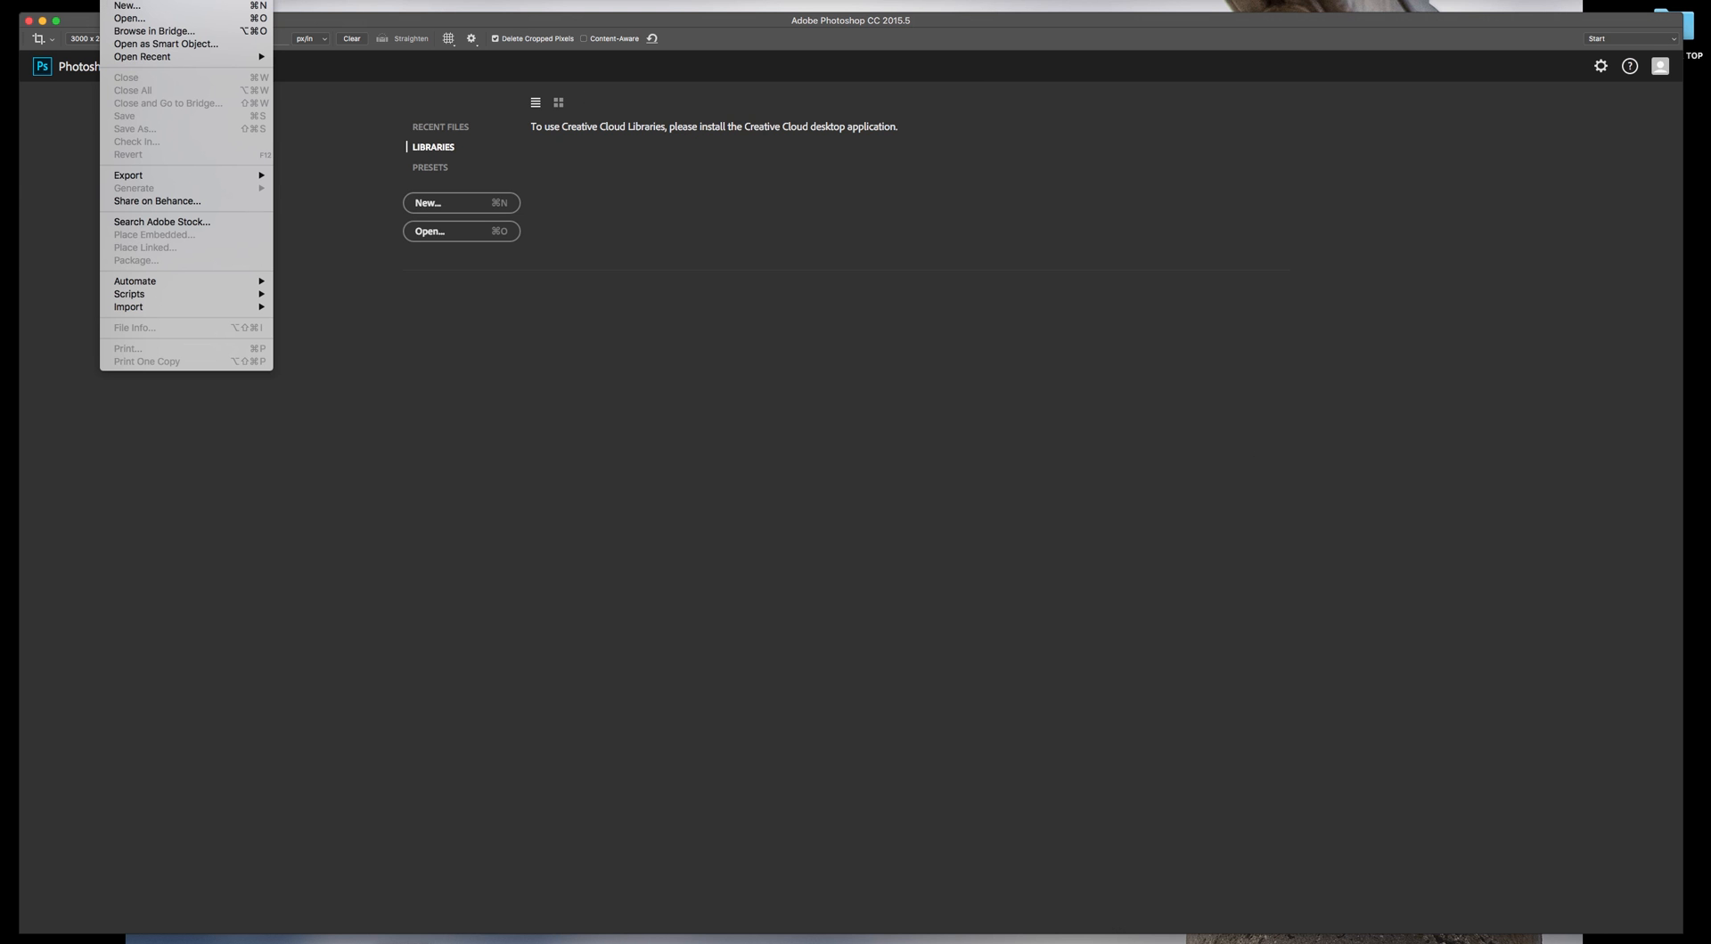
{"action": "left_click", "coordinate": [122, 18]}
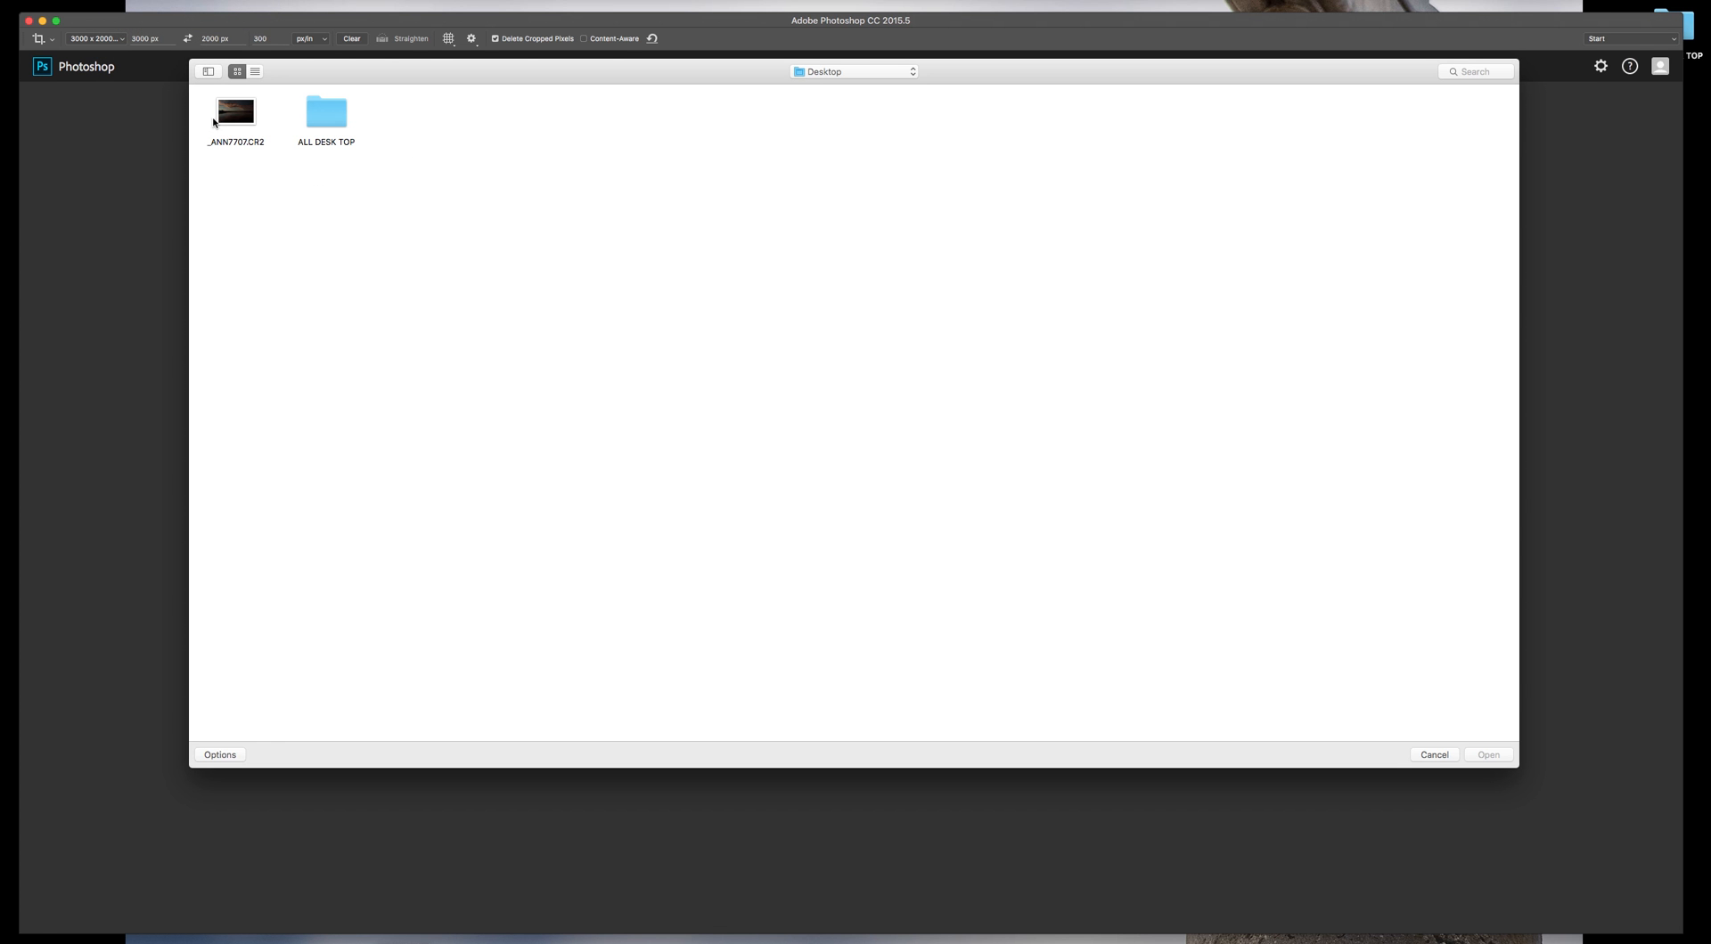
{"action": "left_click", "coordinate": [229, 111]}
{"action": "double_click", "coordinate": [229, 112]}
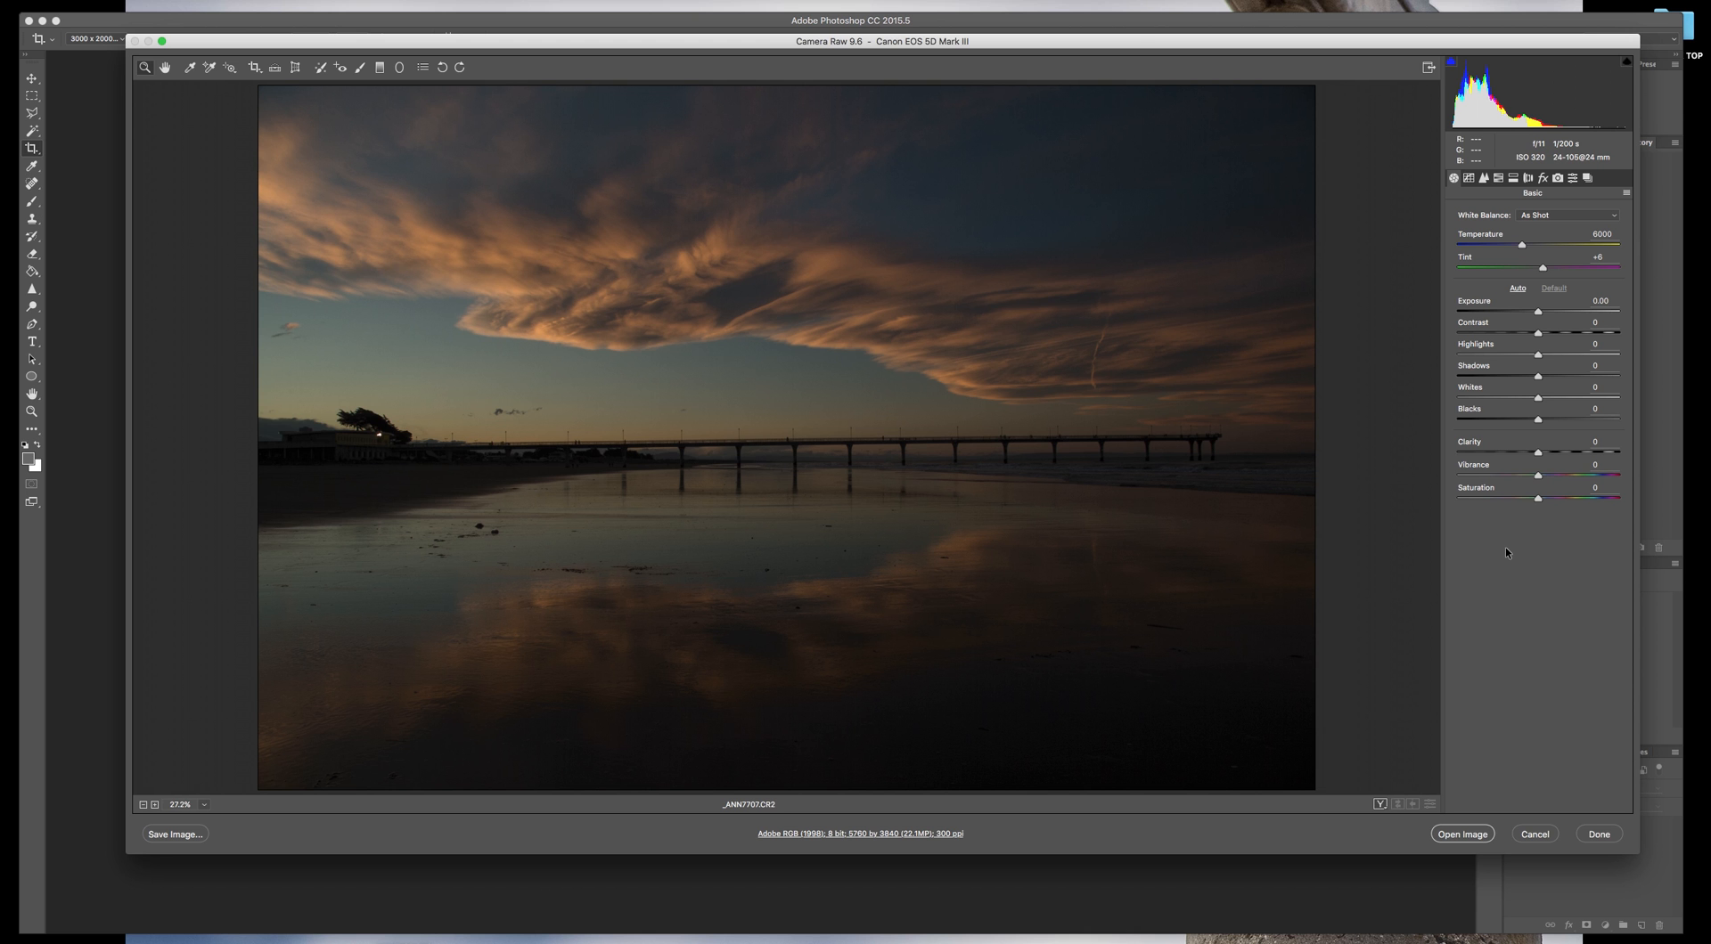
Step: Raise the raw photo's Shadows to +96 and its Exposure to +0.45
{"action": "left_click", "coordinate": [1544, 377]}
{"action": "left_click_drag", "start_coordinate": [1545, 377], "coordinate": [1617, 381]}
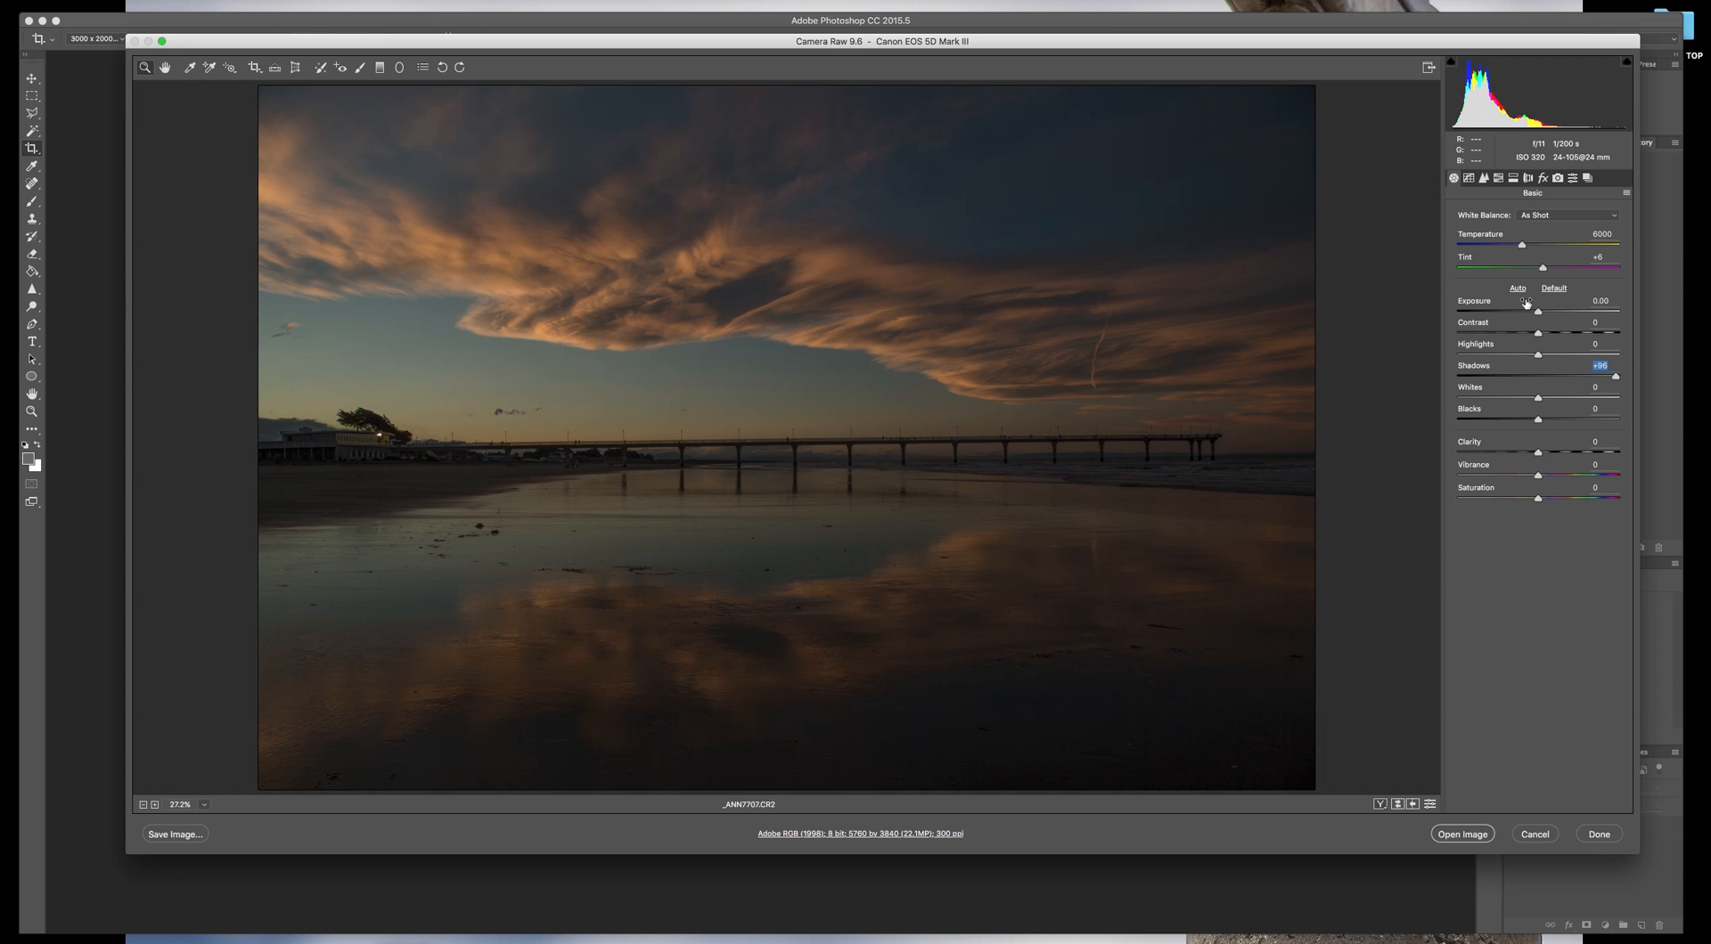
{"action": "left_click_drag", "start_coordinate": [1537, 311], "coordinate": [1545, 311]}
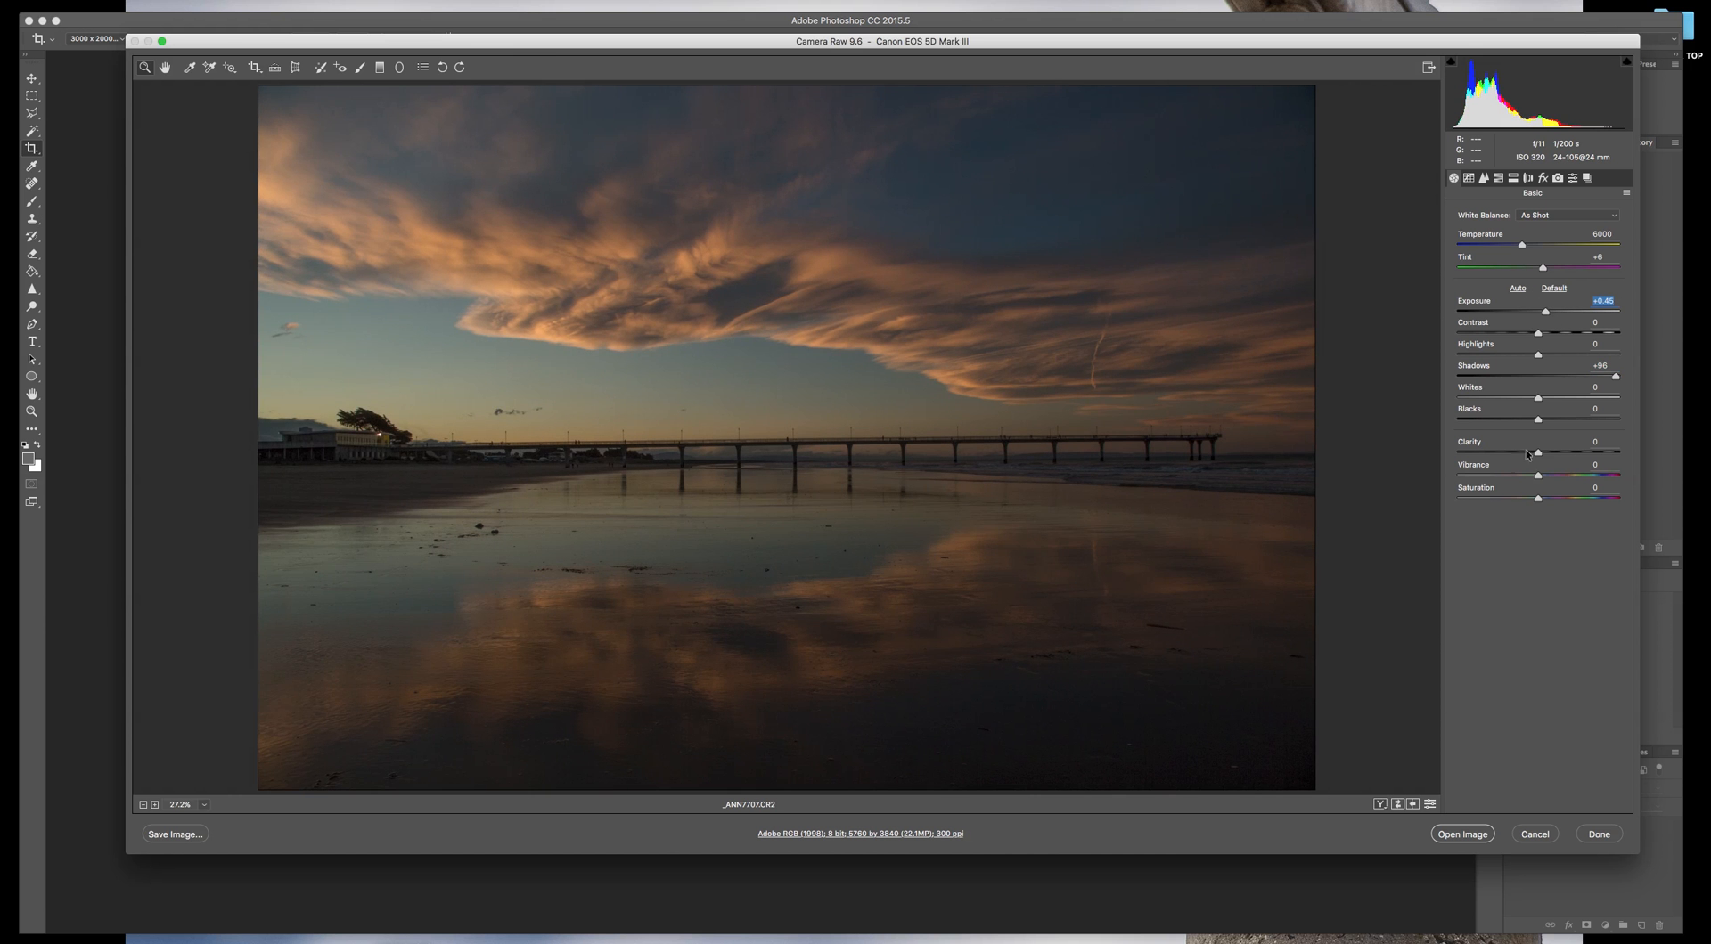
Step: Set the raw photo's Saturation to +37 and Clarity to +16
{"action": "left_click_drag", "start_coordinate": [1537, 498], "coordinate": [1570, 503]}
{"action": "left_click", "coordinate": [1538, 453]}
{"action": "left_click_drag", "start_coordinate": [1538, 452], "coordinate": [1551, 454]}
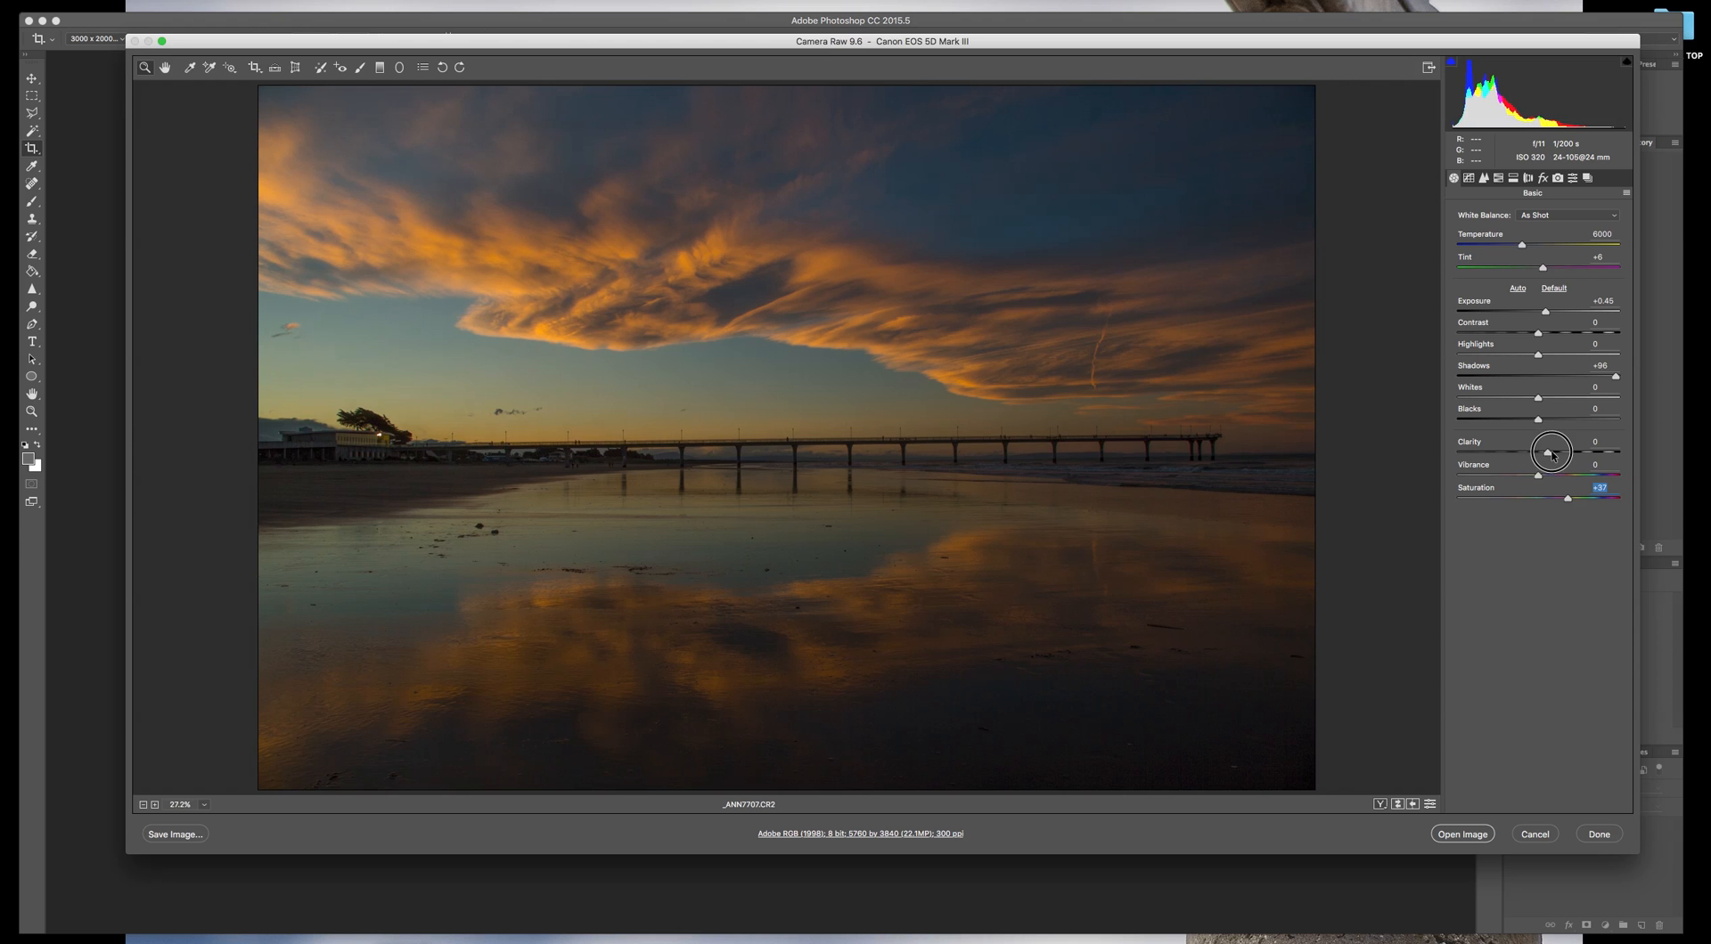
{"action": "left_click_drag", "start_coordinate": [1551, 454], "coordinate": [1550, 455]}
Step: Set Contrast to +23, Exposure to +0.65, Shadows to +100 and Highlights to -5, and open the developed image for editing
{"action": "left_click", "coordinate": [1538, 334]}
{"action": "left_click_drag", "start_coordinate": [1537, 334], "coordinate": [1556, 337]}
{"action": "left_click_drag", "start_coordinate": [1547, 313], "coordinate": [1549, 313]}
{"action": "left_click_drag", "start_coordinate": [1617, 378], "coordinate": [1621, 376]}
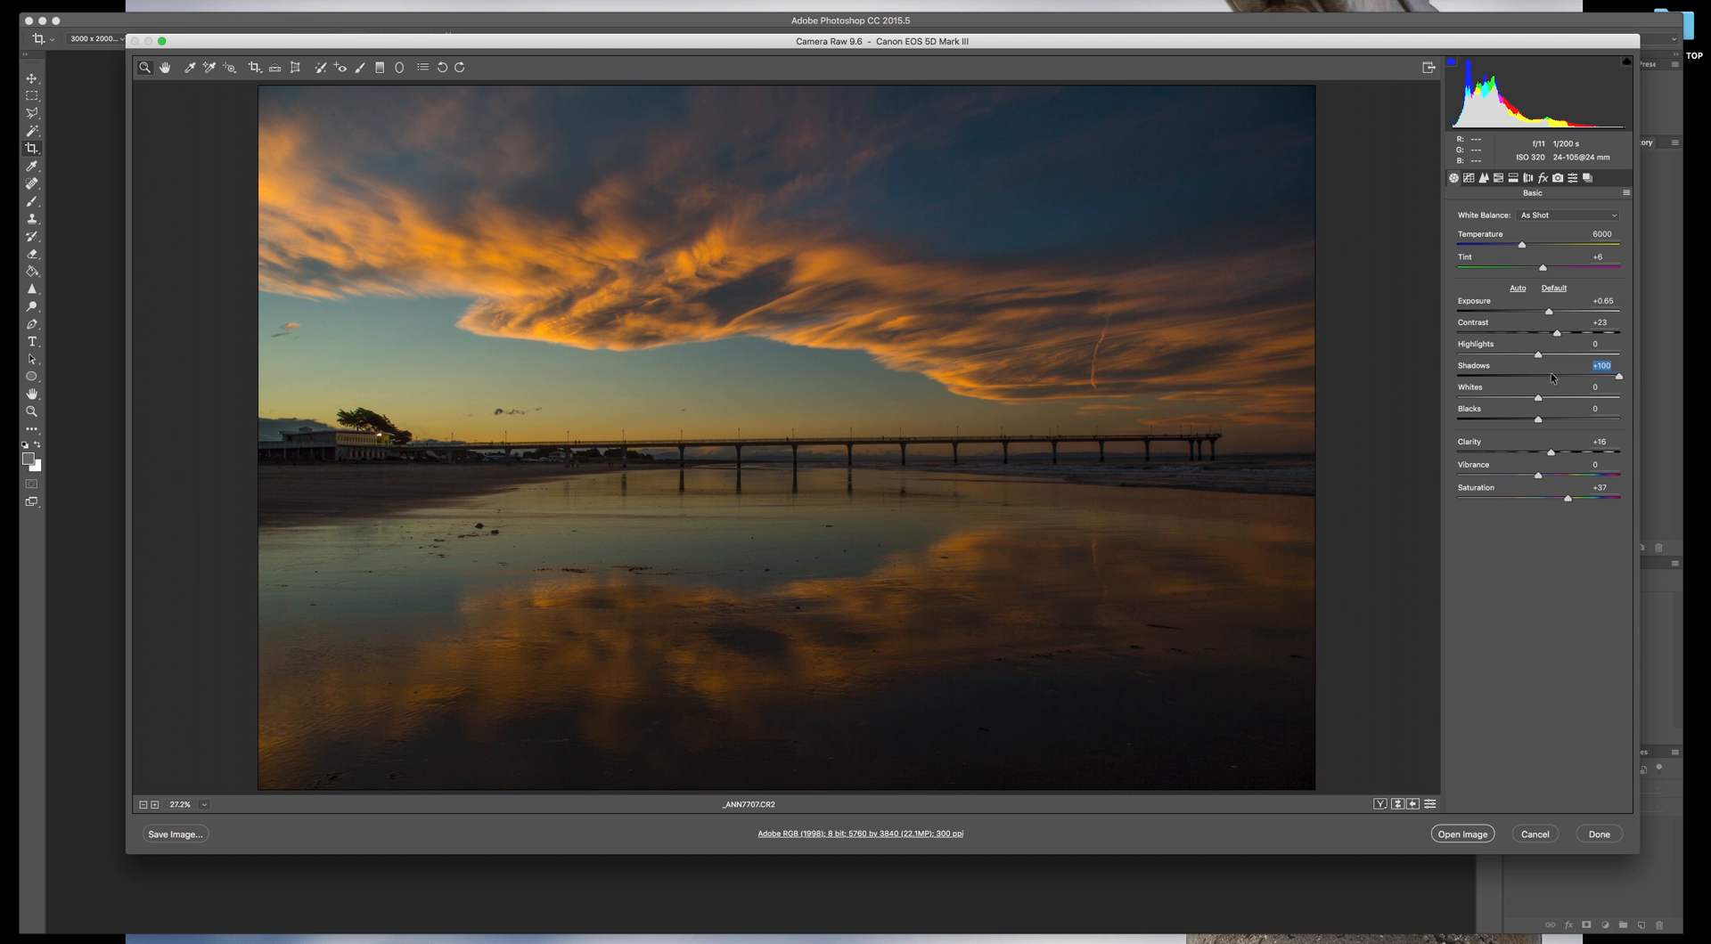
{"action": "mouse_move", "coordinate": [1540, 359]}
{"action": "left_mouse_down"}
{"action": "mouse_move", "coordinate": [1520, 358]}
{"action": "mouse_move", "coordinate": [1537, 359]}
{"action": "left_mouse_up"}
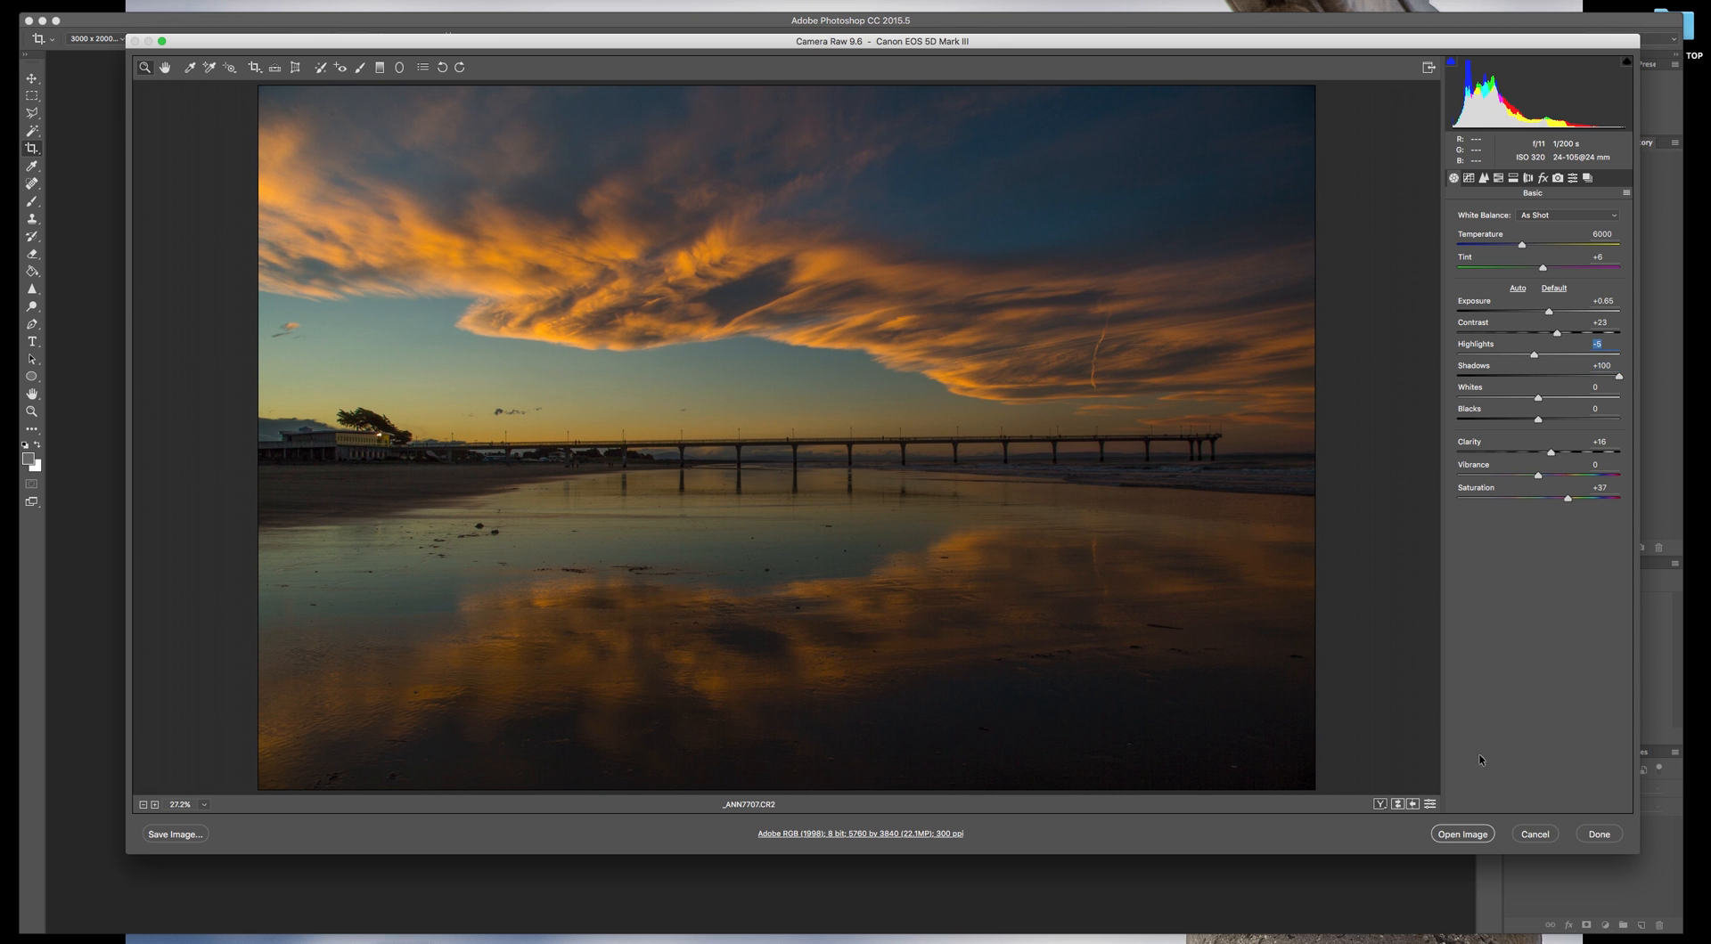
{"action": "left_click", "coordinate": [1463, 834]}
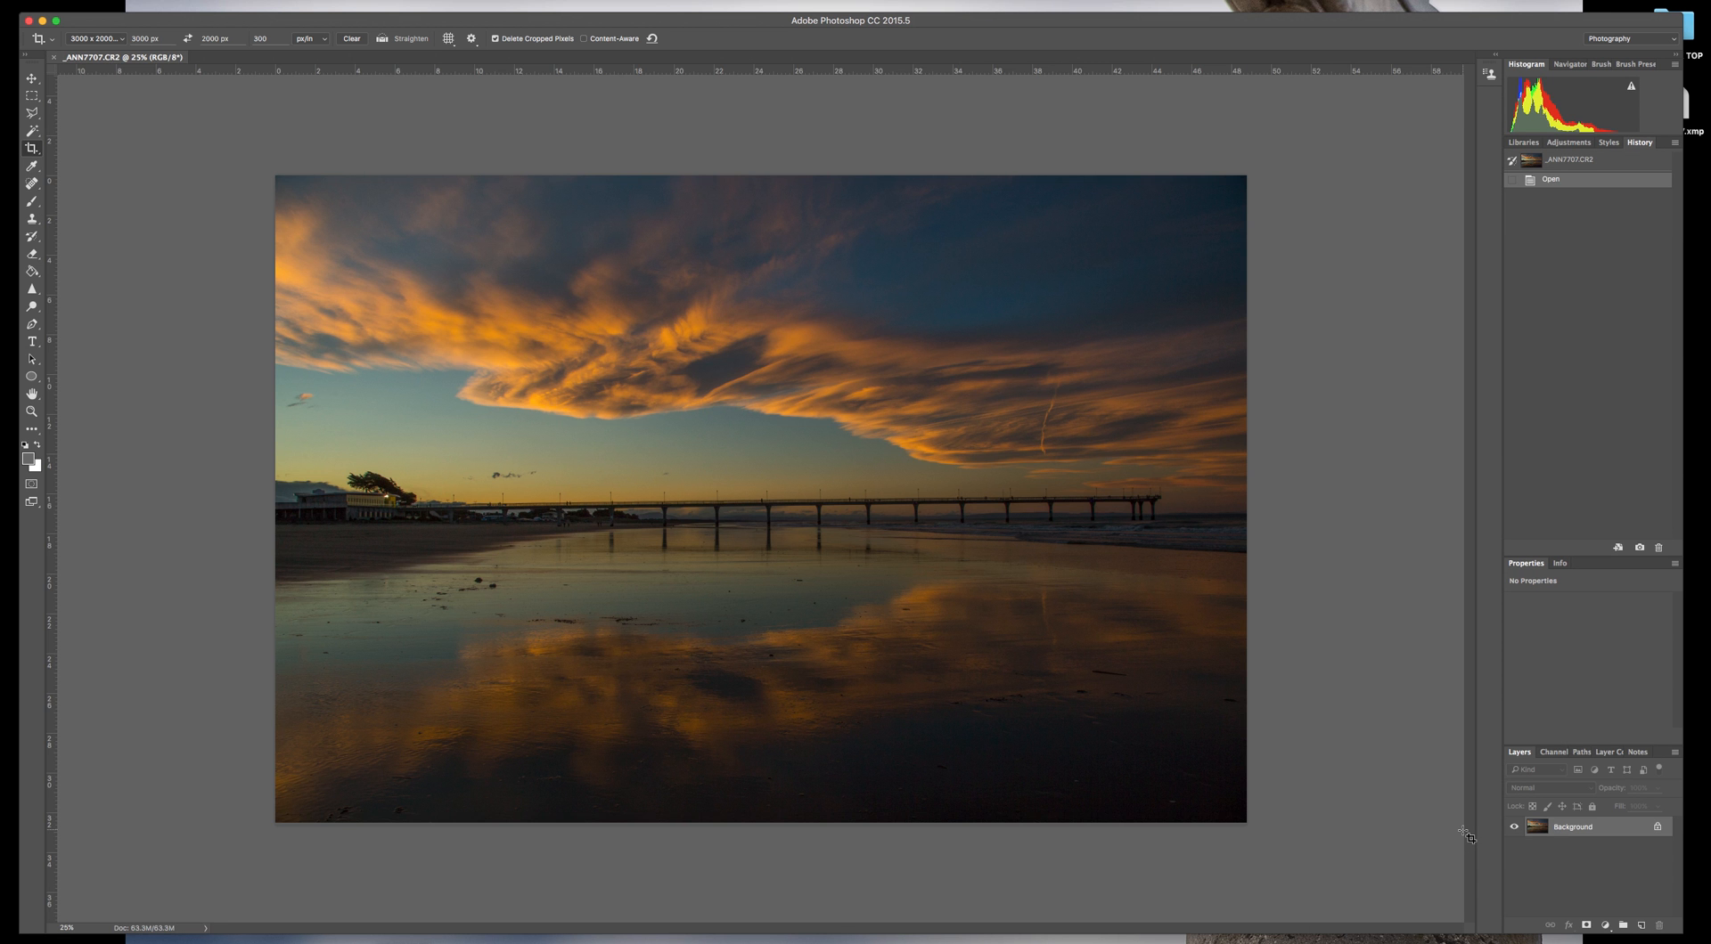
Step: Crop almost the whole photo at 3000 x 2000 px, rotating the crop frame slightly counterclockwise to level the horizon
{"action": "key", "text": "super+0"}
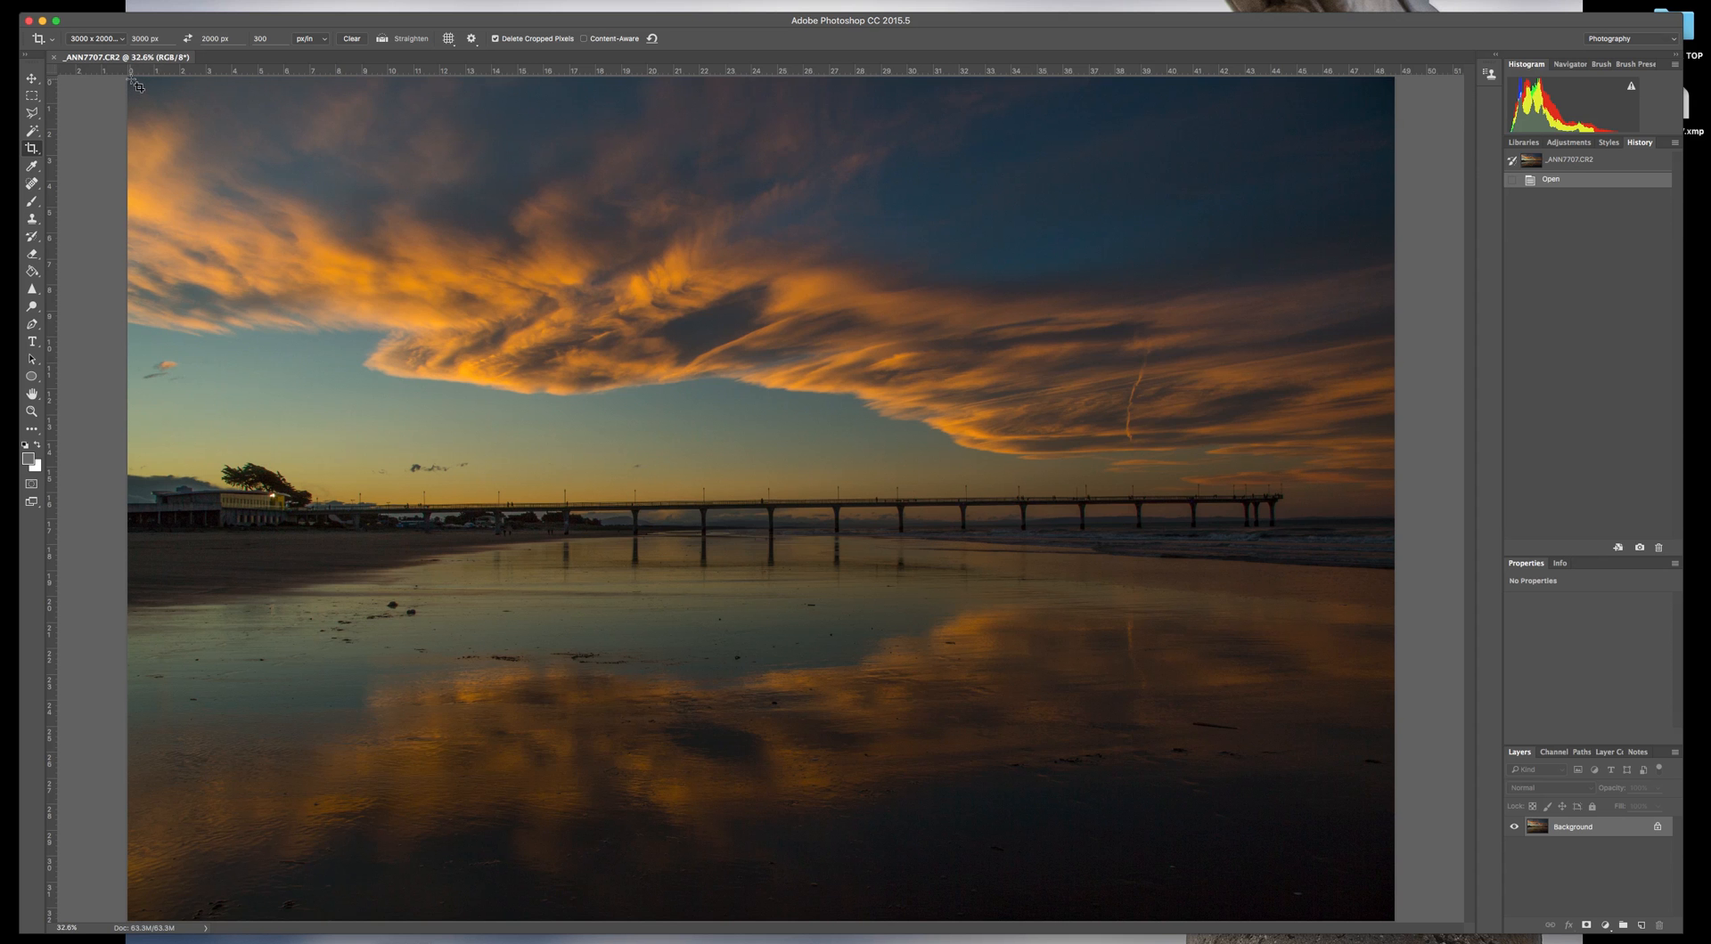
{"action": "left_click_drag", "start_coordinate": [131, 79], "coordinate": [1390, 919]}
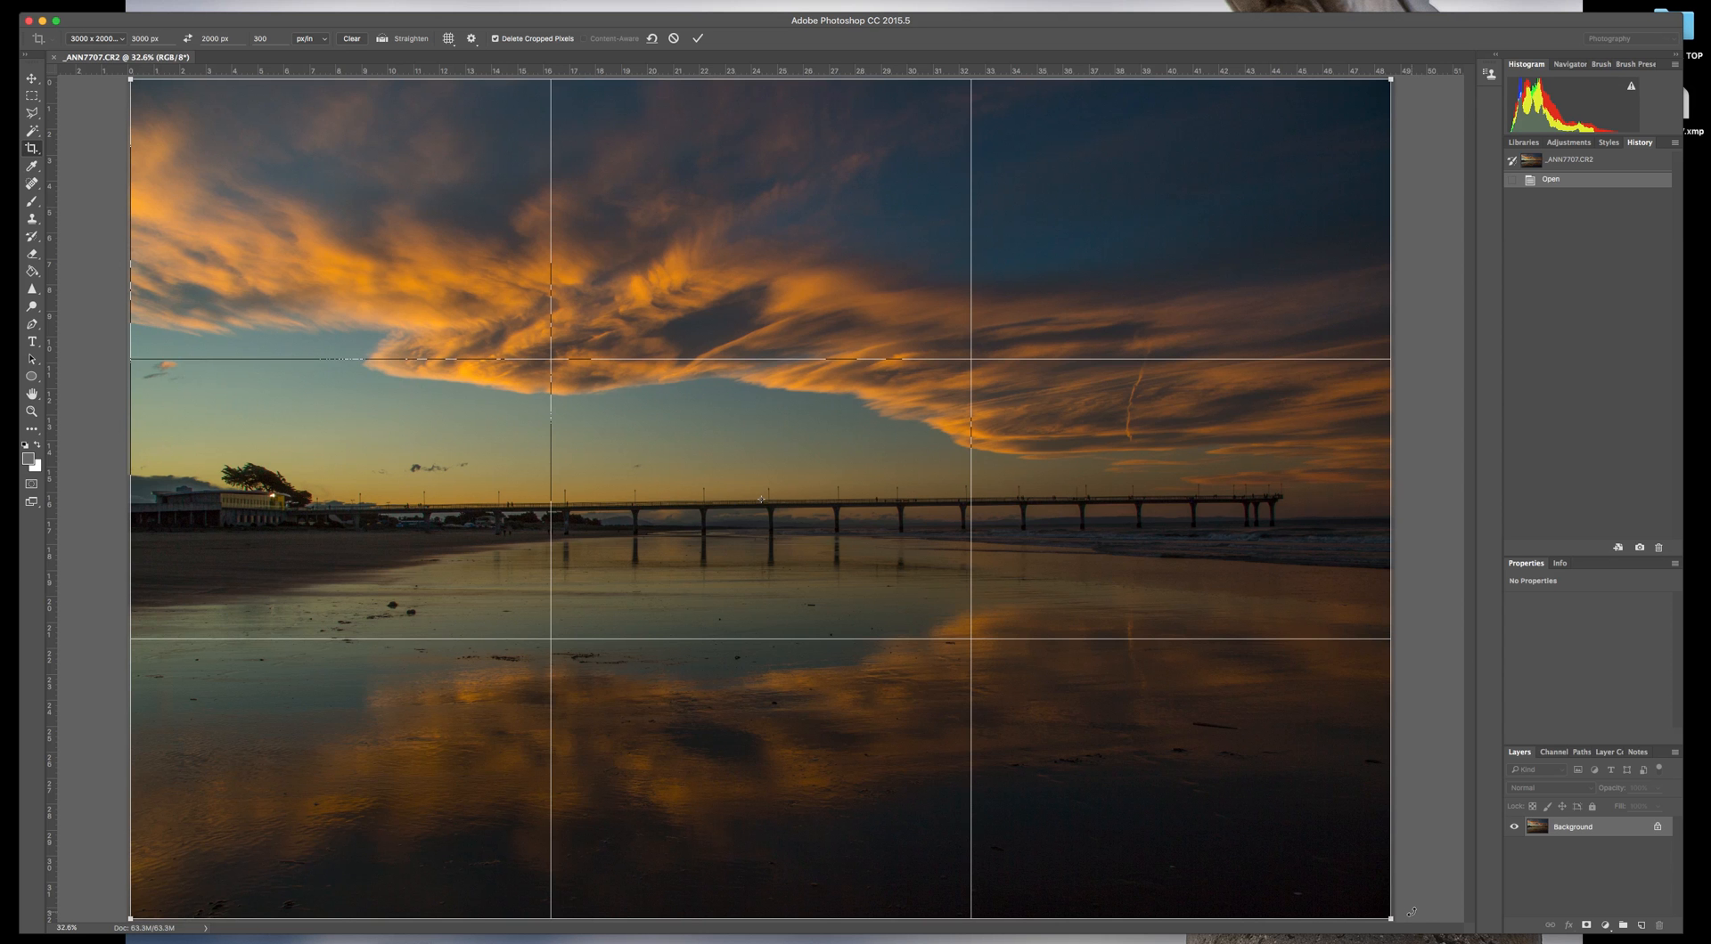
{"action": "left_click_drag", "start_coordinate": [1411, 913], "coordinate": [1414, 915]}
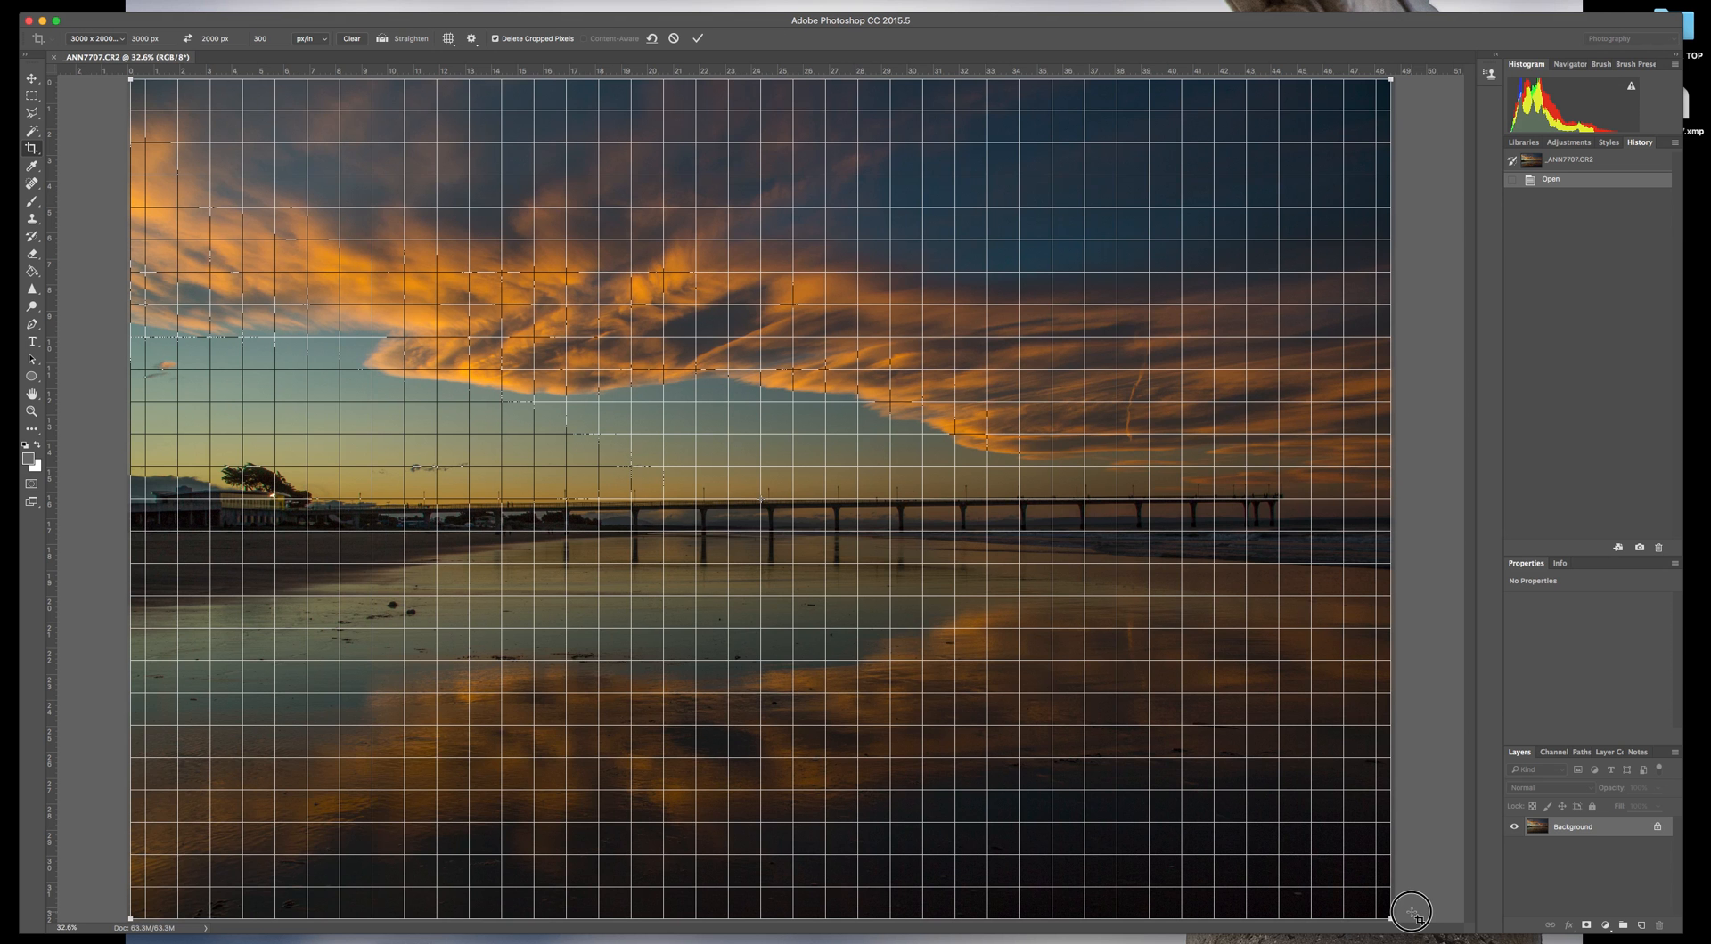
{"action": "left_click_drag", "start_coordinate": [1414, 915], "coordinate": [1417, 909]}
{"action": "left_click_drag", "start_coordinate": [1414, 907], "coordinate": [1417, 906]}
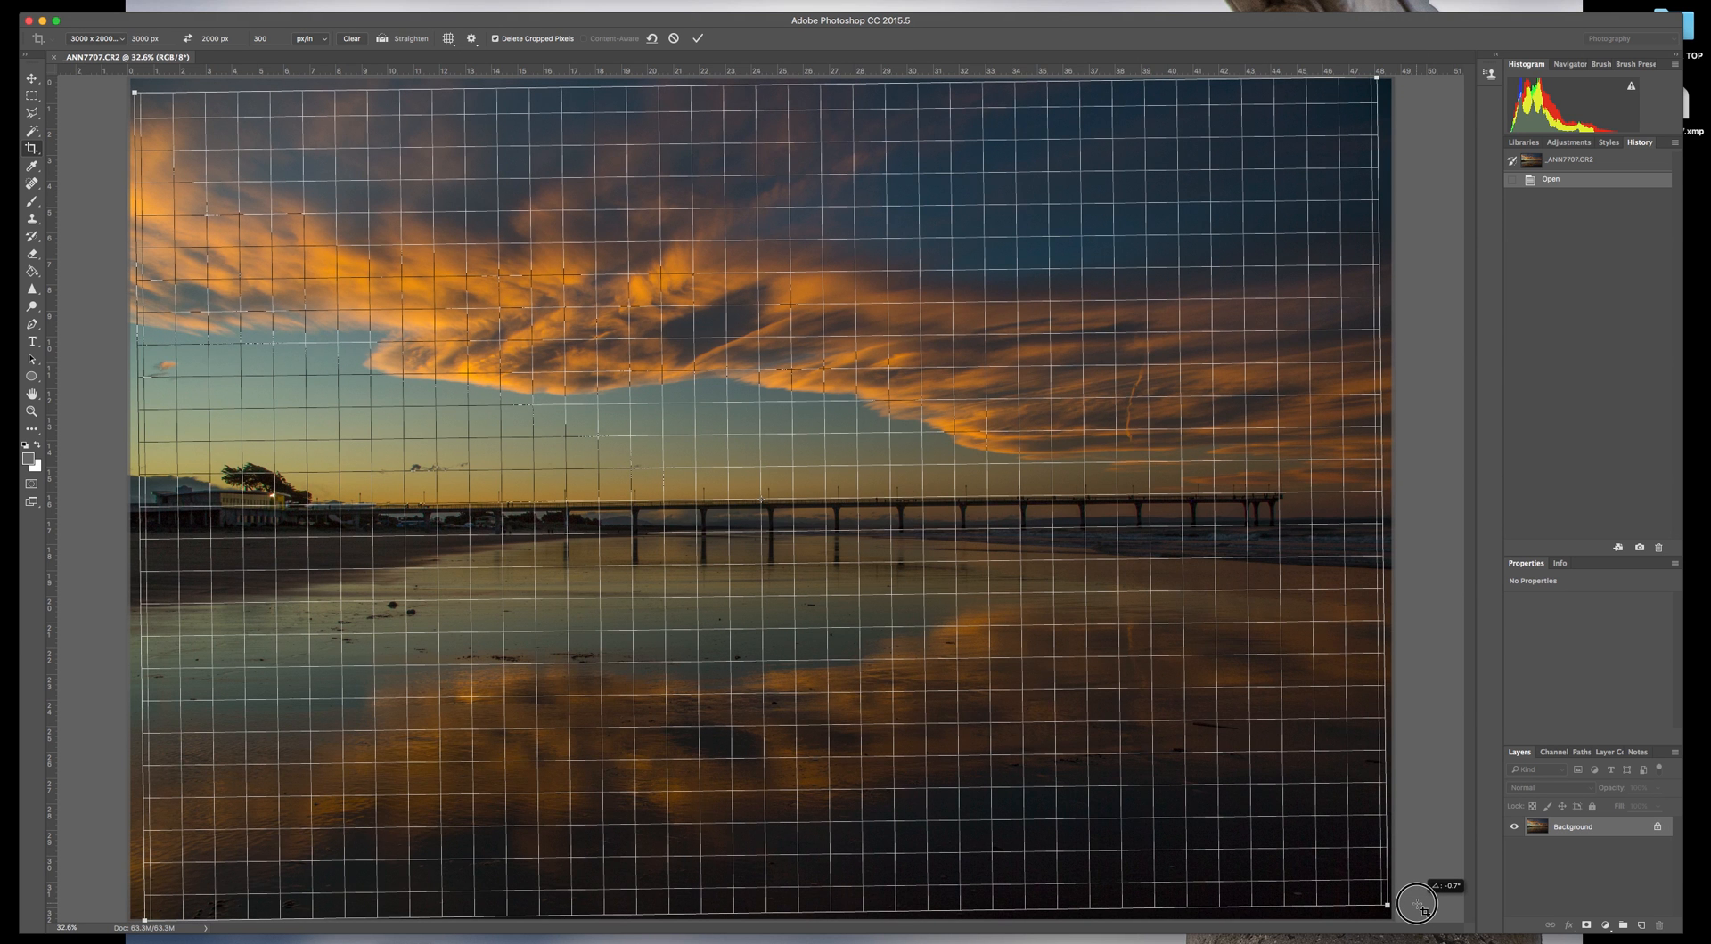
{"action": "left_click_drag", "start_coordinate": [1417, 905], "coordinate": [1416, 905]}
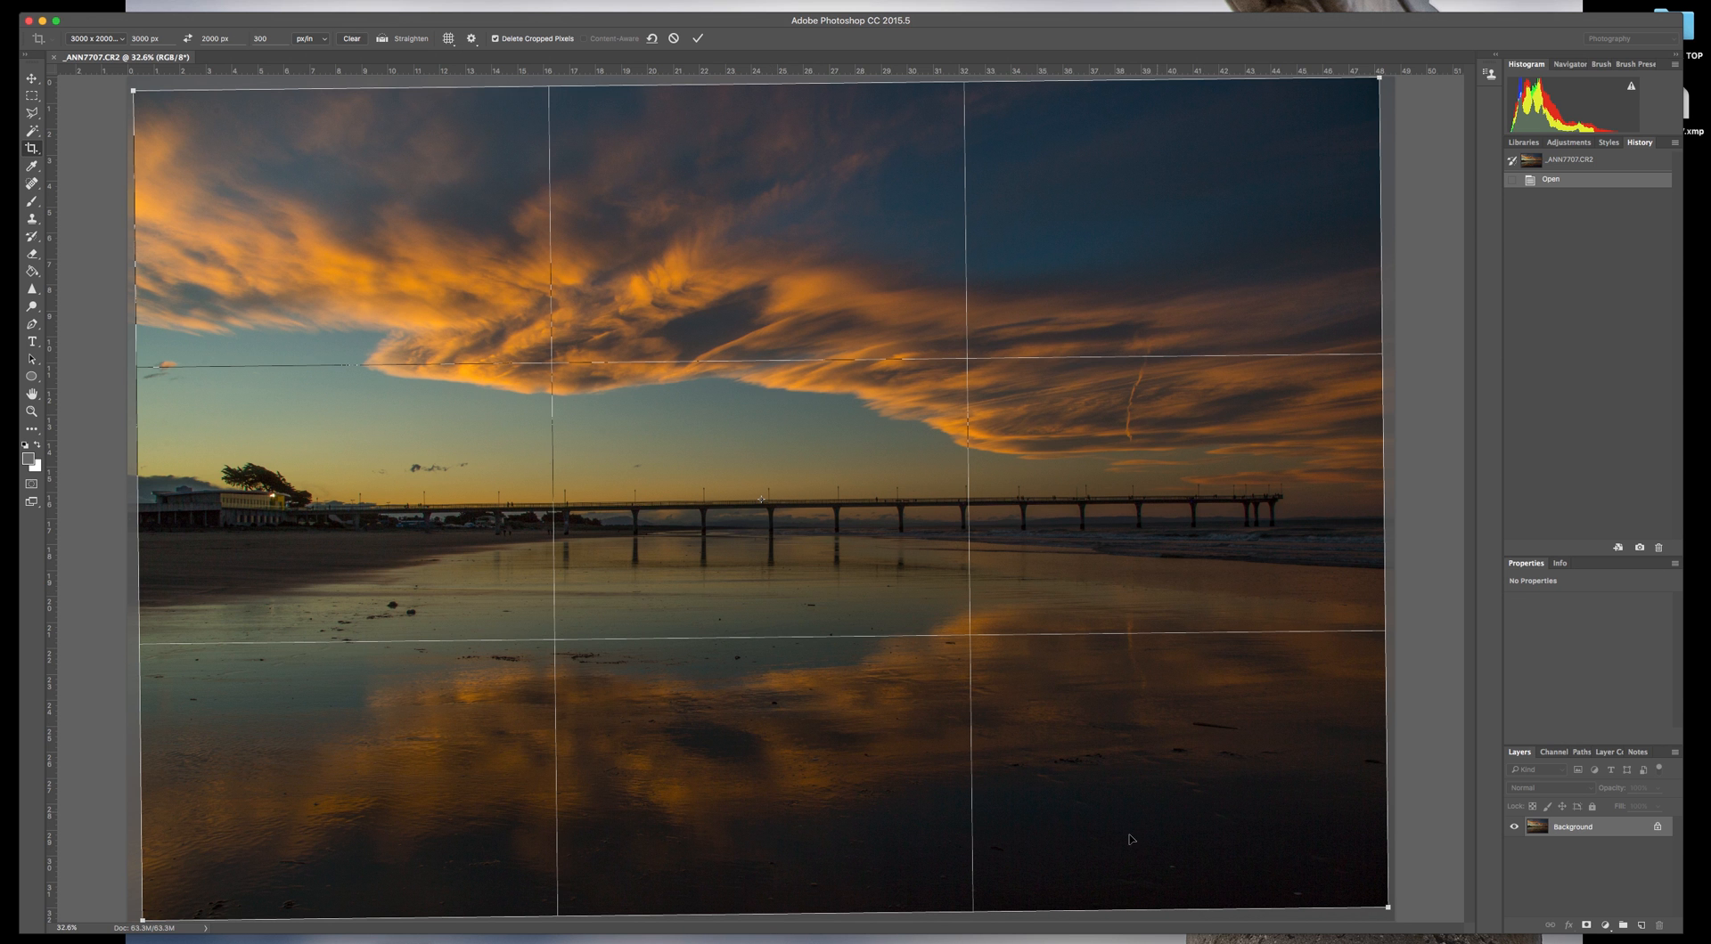
{"action": "left_click", "coordinate": [699, 40]}
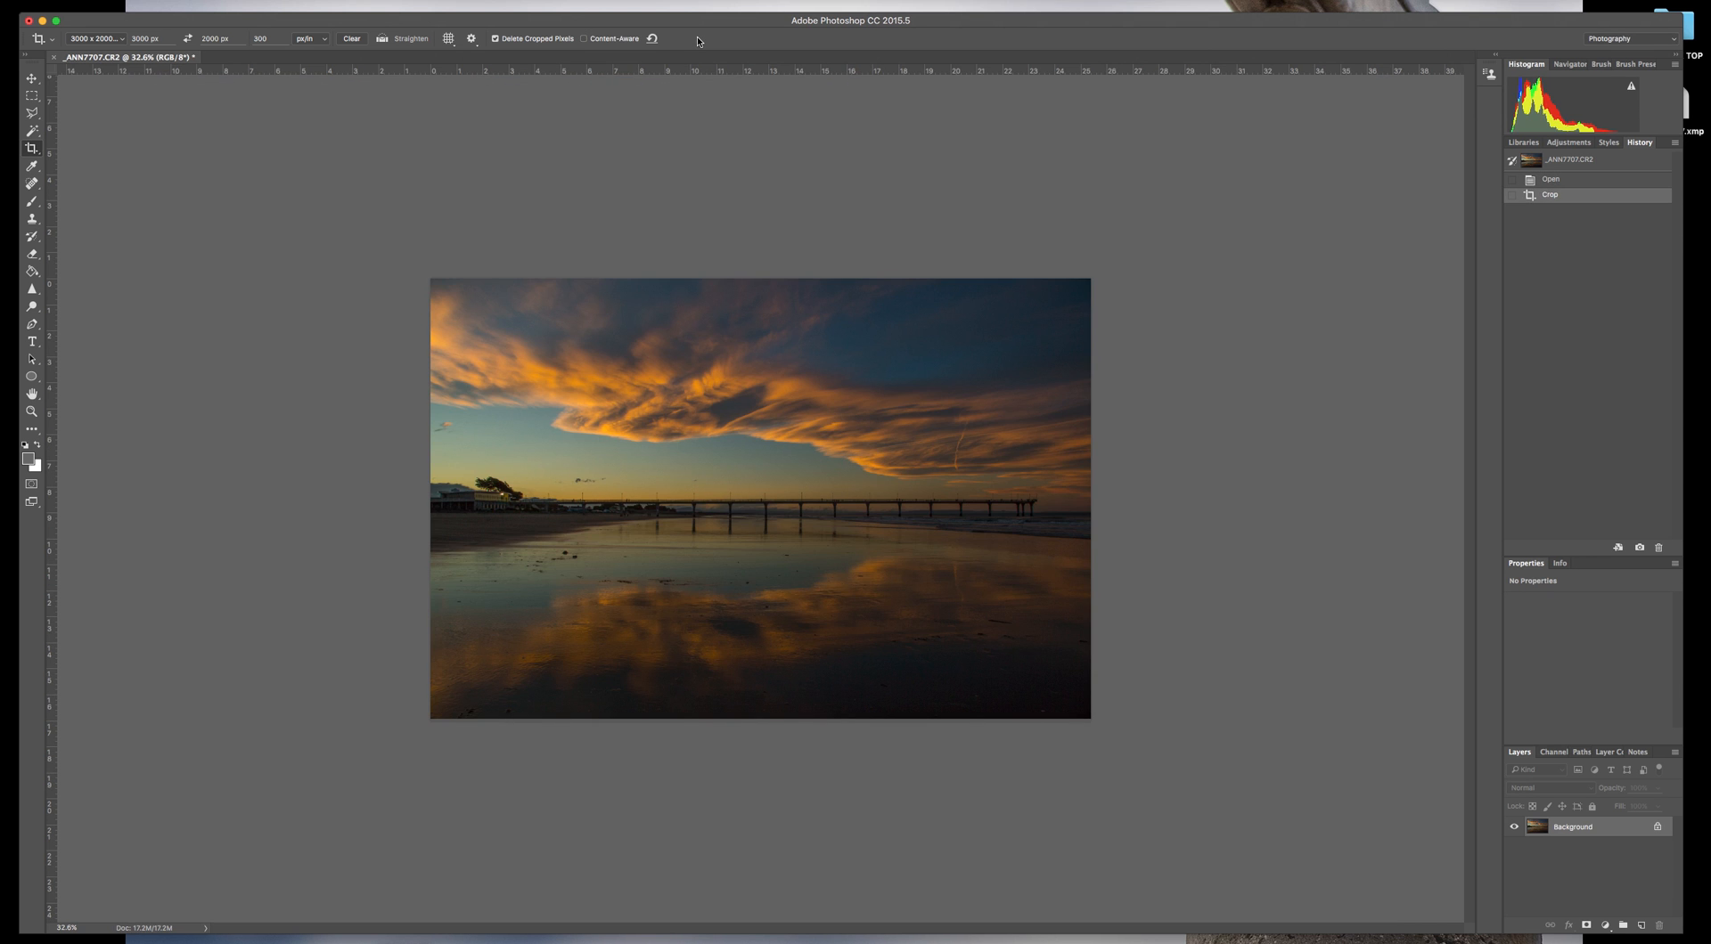
{"action": "key", "text": "super+0"}
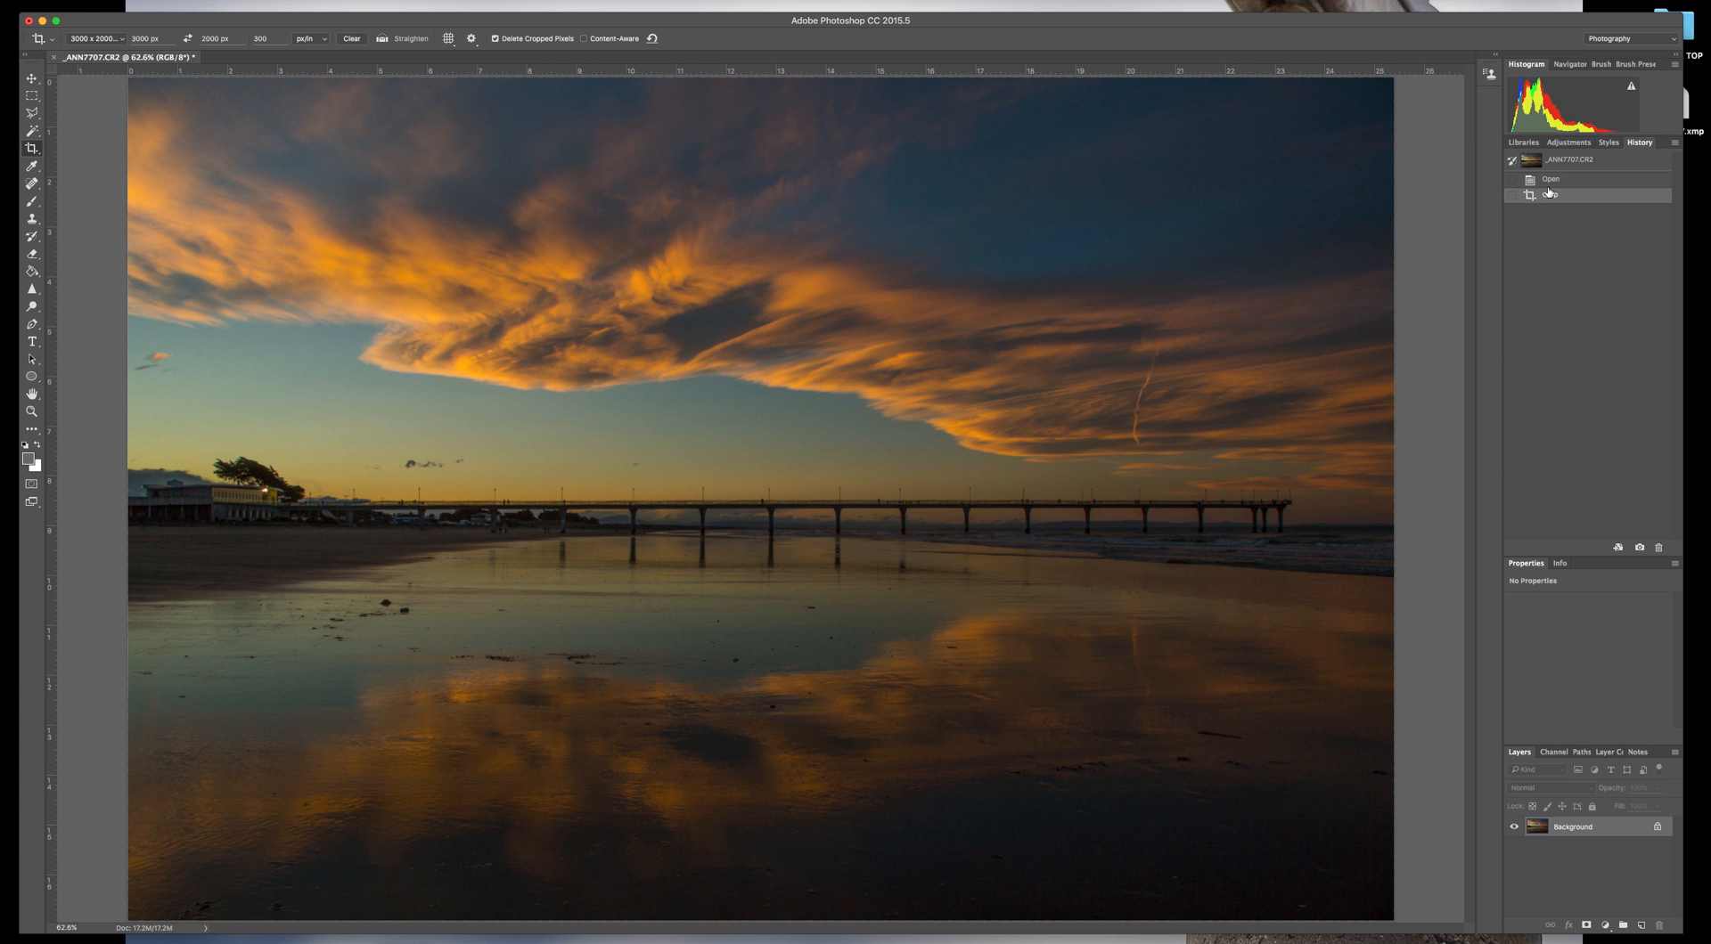
Step: Add a Color Balance adjustment layer with midtones at Red +4, Green +2 and Blue +11
{"action": "left_click", "coordinate": [1577, 146]}
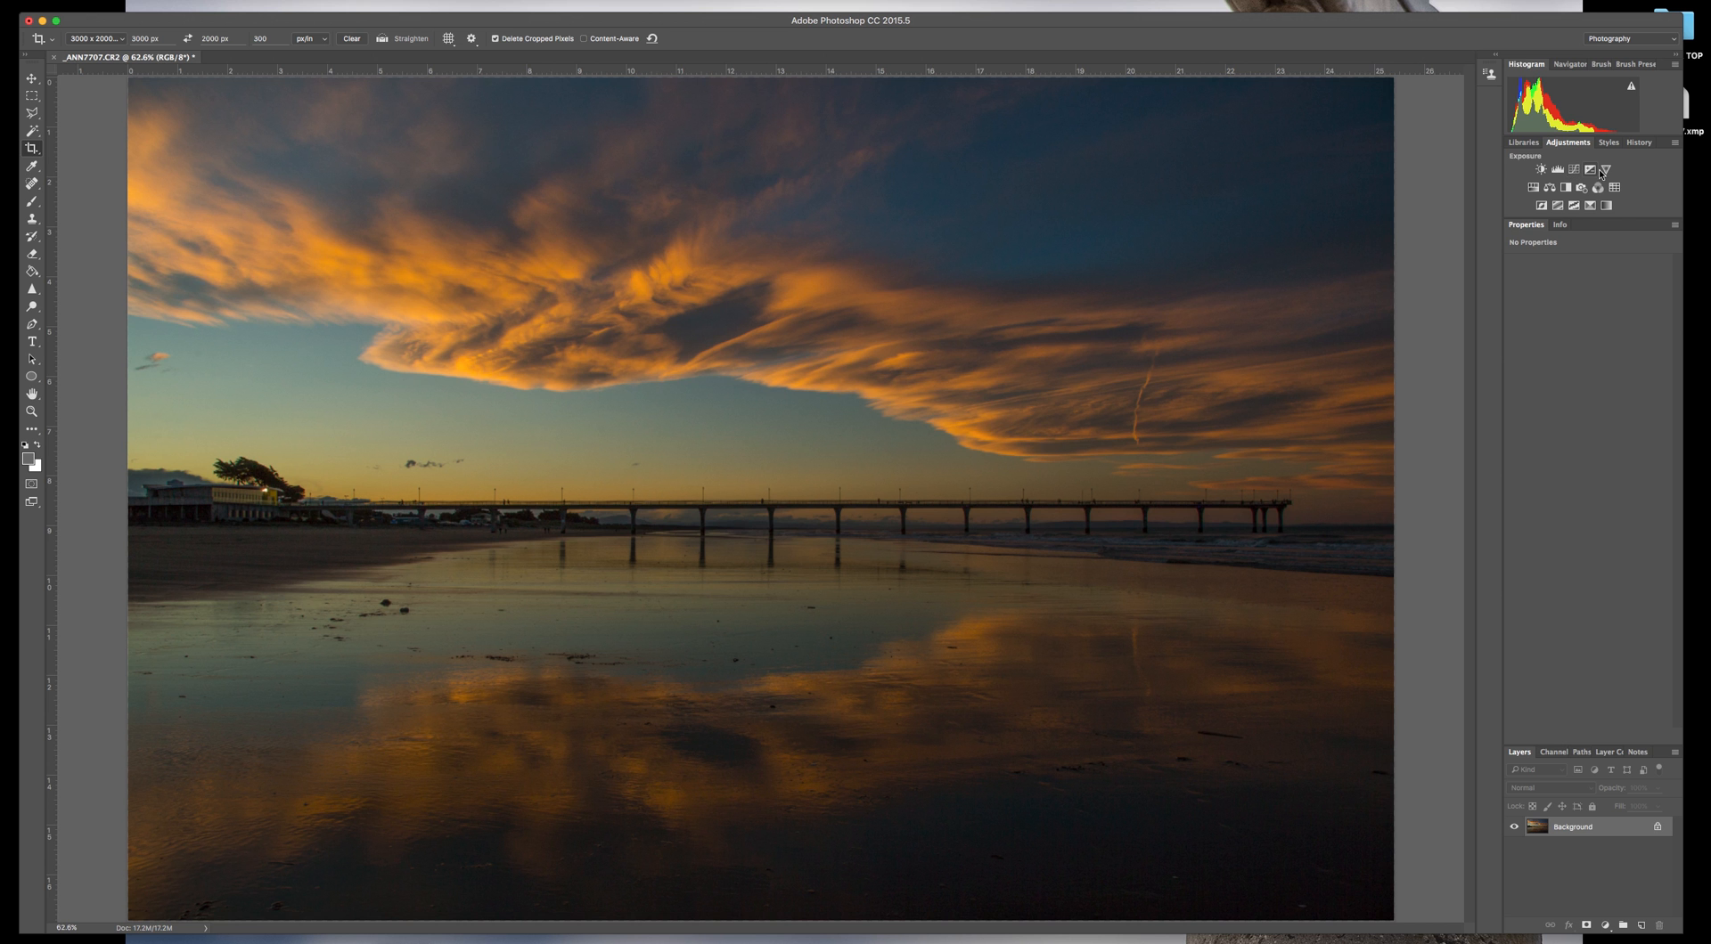
{"action": "left_click", "coordinate": [1550, 188]}
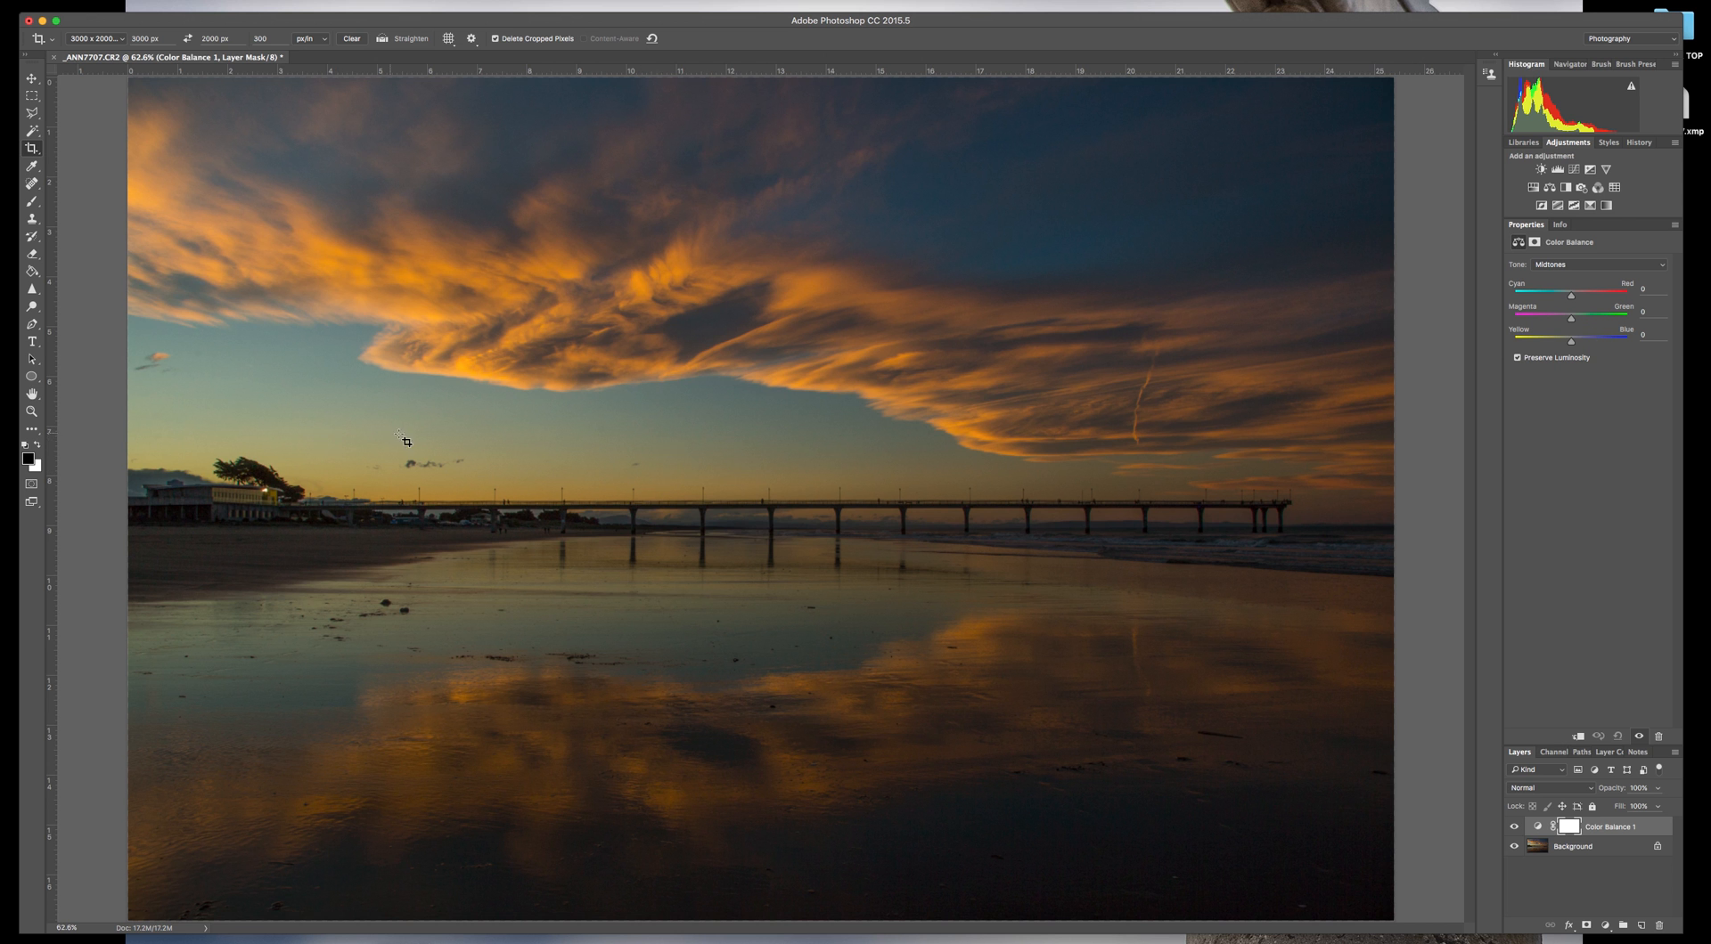
{"action": "left_click", "coordinate": [1572, 344]}
{"action": "left_click_drag", "start_coordinate": [1572, 344], "coordinate": [1577, 345]}
{"action": "left_click_drag", "start_coordinate": [1578, 344], "coordinate": [1576, 344]}
{"action": "left_click_drag", "start_coordinate": [1573, 297], "coordinate": [1575, 297]}
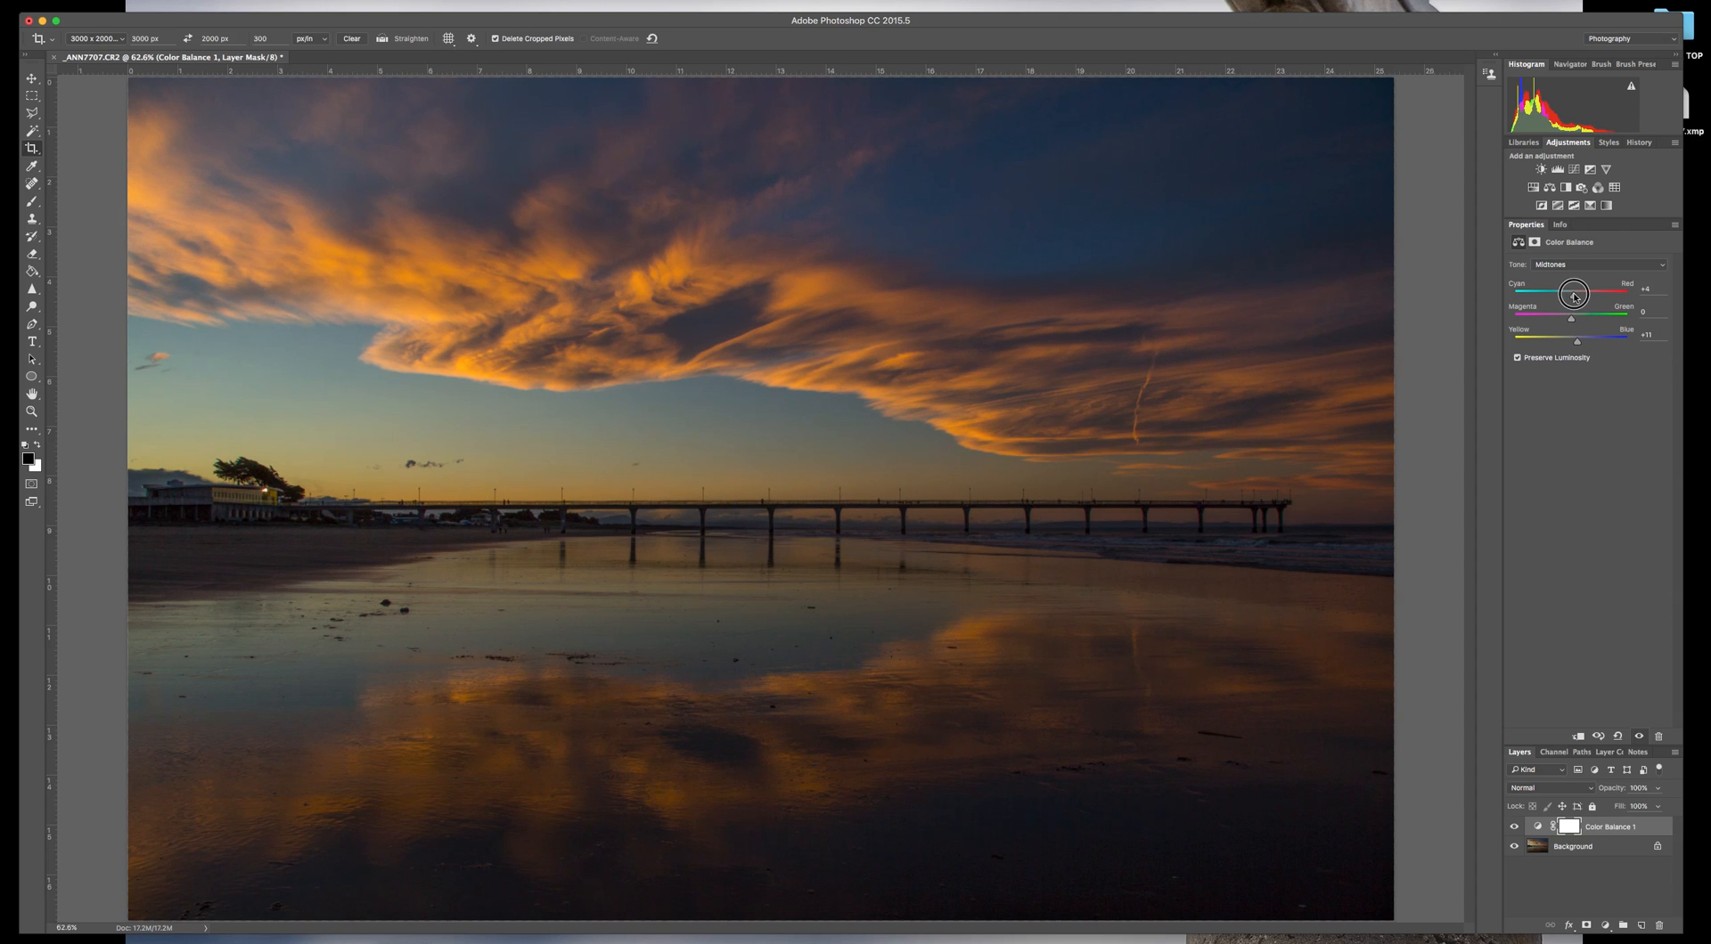
{"action": "mouse_move", "coordinate": [1574, 298]}
{"action": "left_mouse_down"}
{"action": "mouse_move", "coordinate": [1609, 299]}
{"action": "mouse_move", "coordinate": [1573, 299]}
{"action": "left_mouse_up"}
{"action": "left_click_drag", "start_coordinate": [1572, 299], "coordinate": [1574, 299]}
{"action": "left_click", "coordinate": [1572, 321]}
{"action": "mouse_move", "coordinate": [1572, 321]}
{"action": "left_mouse_down"}
{"action": "mouse_move", "coordinate": [1595, 318]}
{"action": "mouse_move", "coordinate": [1540, 319]}
{"action": "mouse_move", "coordinate": [1573, 326]}
{"action": "left_mouse_up"}
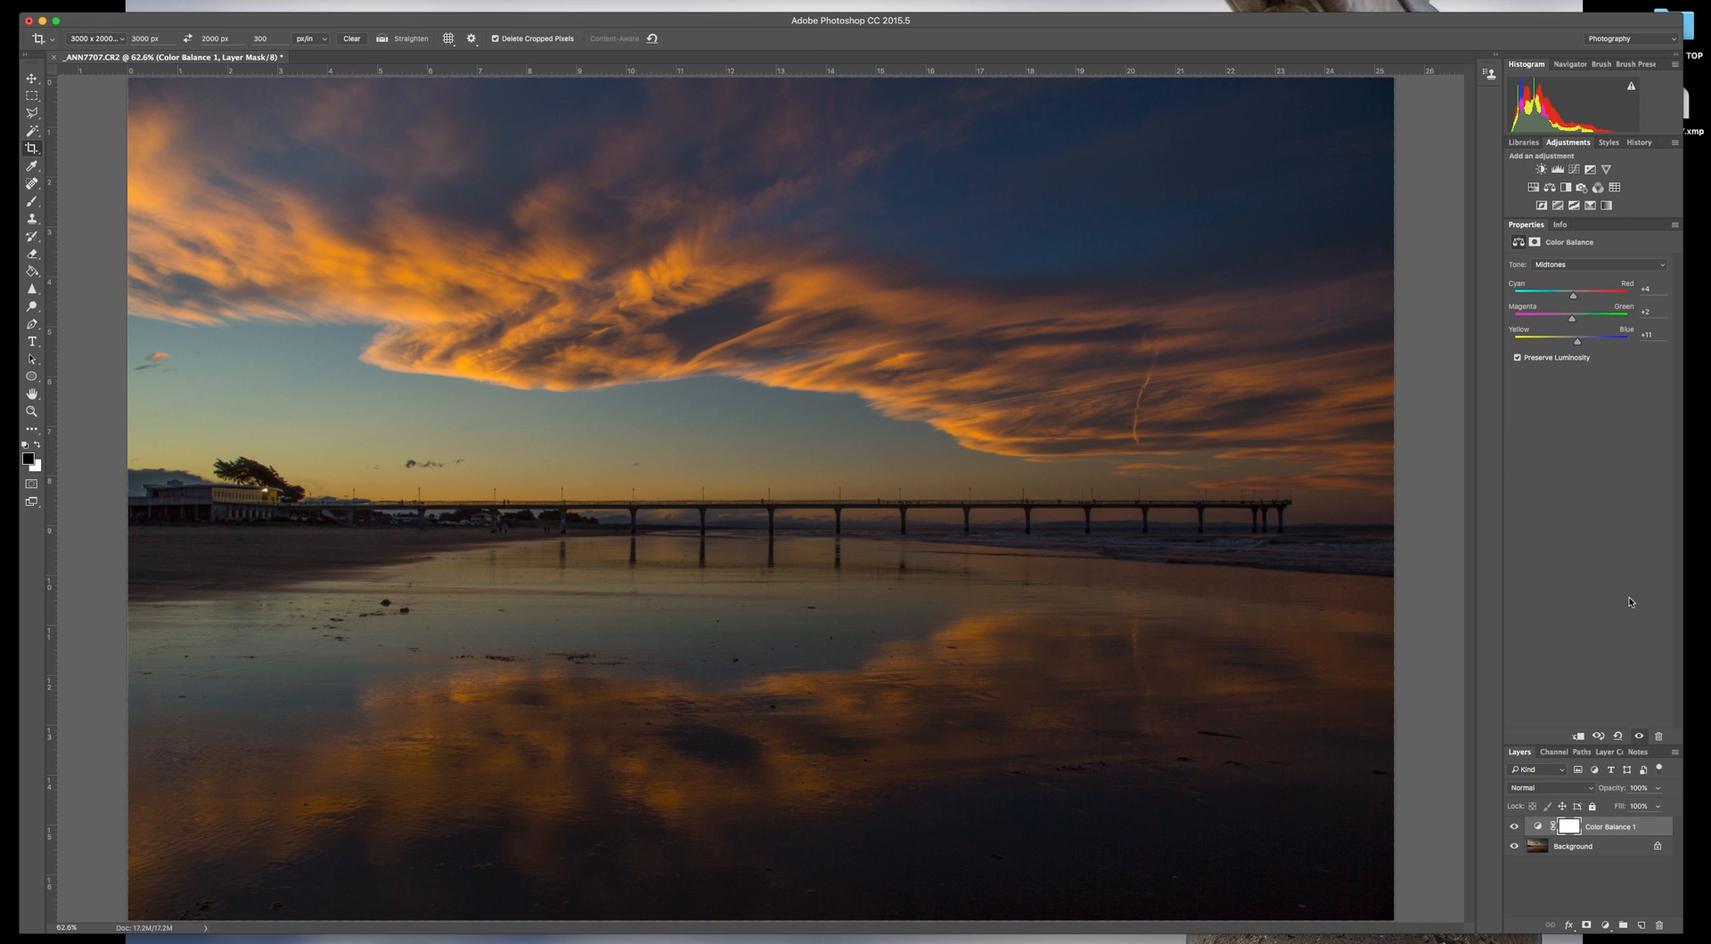
Step: Add a Levels adjustment layer with the midtone input at 1.07 and the white input at 244
{"action": "left_click", "coordinate": [1556, 170]}
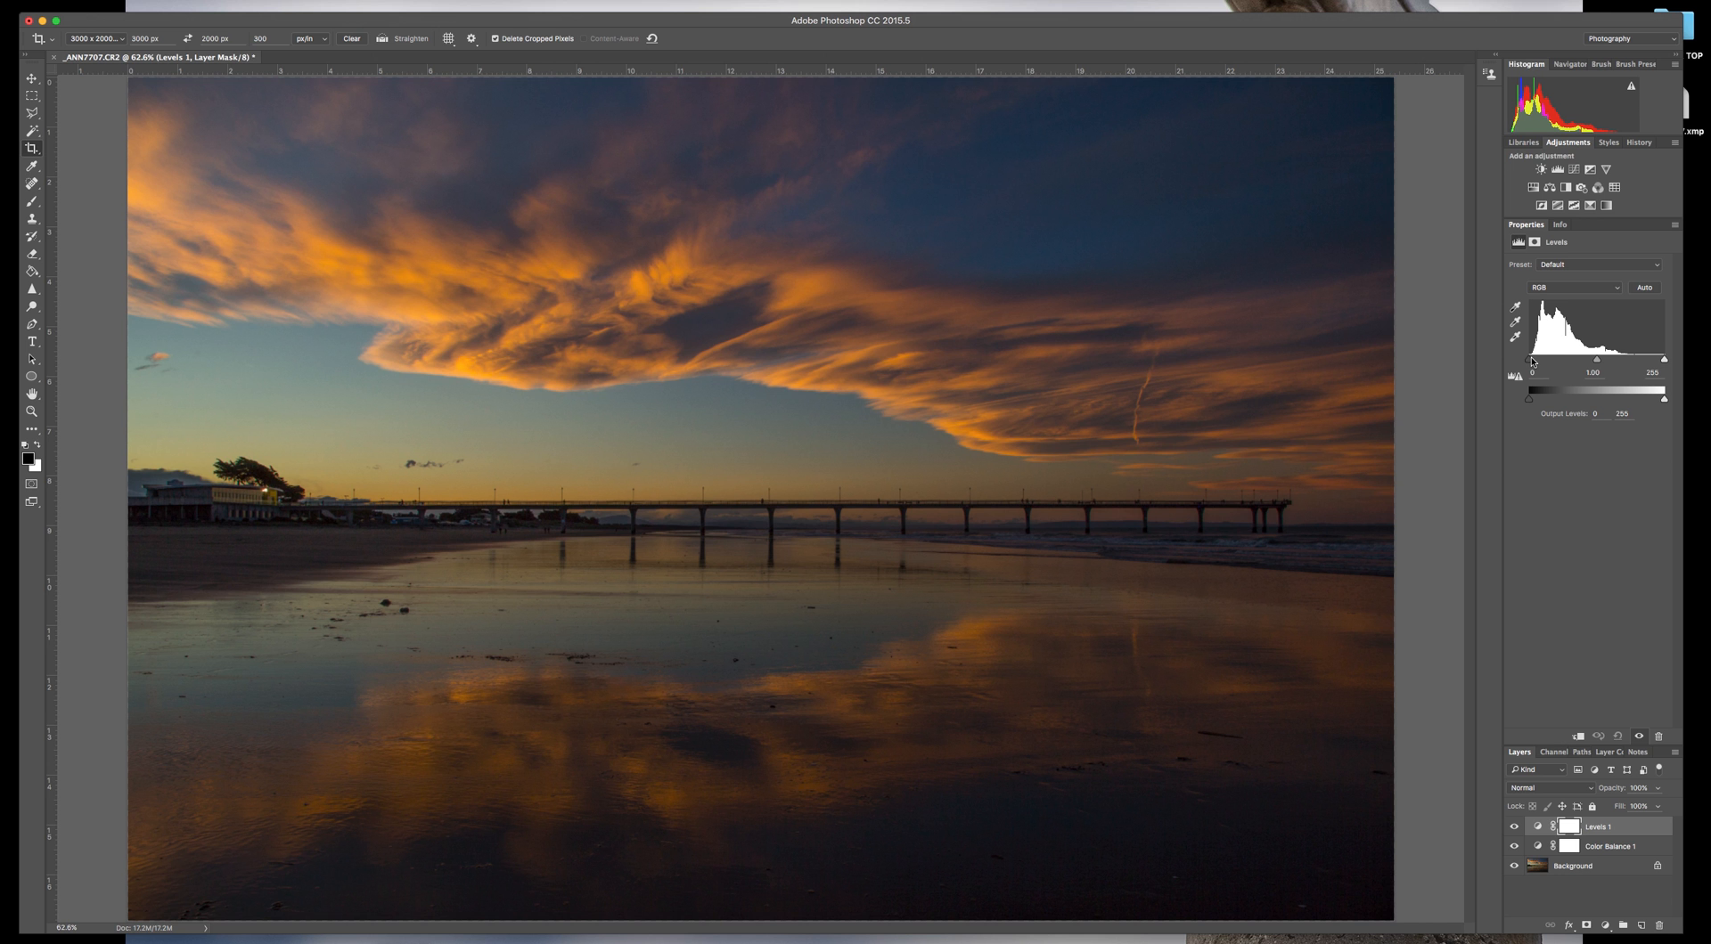
{"action": "left_click", "coordinate": [1597, 362]}
{"action": "left_click_drag", "start_coordinate": [1596, 362], "coordinate": [1594, 363]}
{"action": "left_click_drag", "start_coordinate": [1594, 363], "coordinate": [1593, 363]}
{"action": "left_click_drag", "start_coordinate": [1593, 362], "coordinate": [1594, 364]}
{"action": "left_click_drag", "start_coordinate": [1594, 361], "coordinate": [1644, 367]}
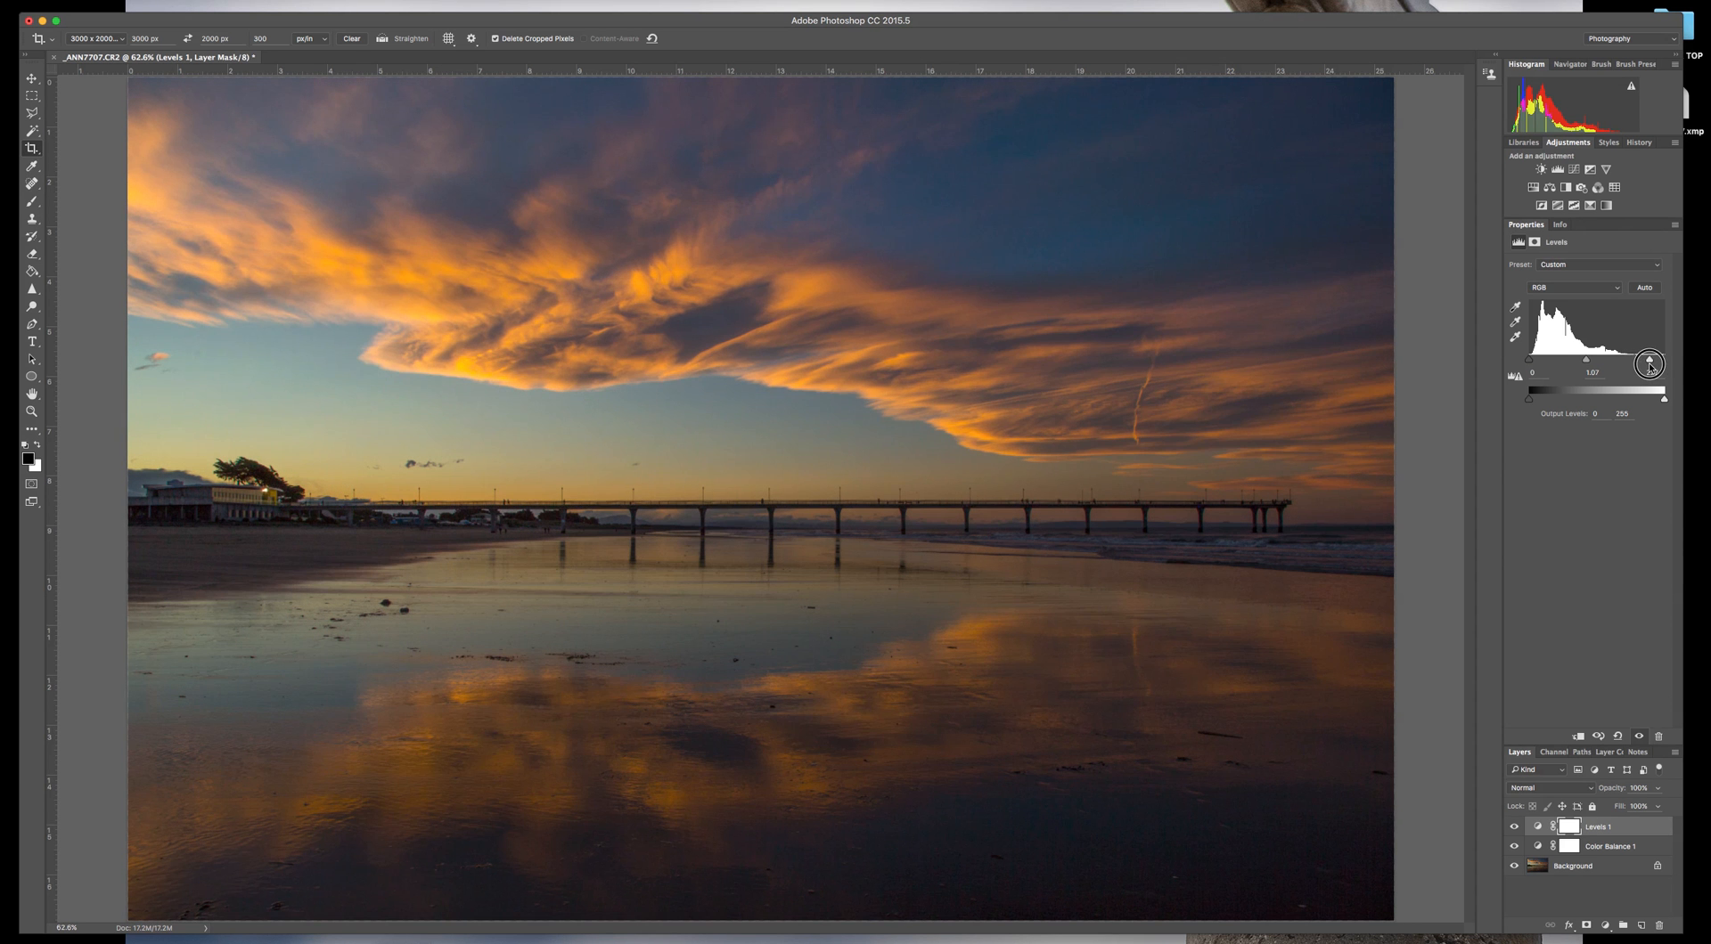
{"action": "left_click_drag", "start_coordinate": [1650, 362], "coordinate": [1658, 360]}
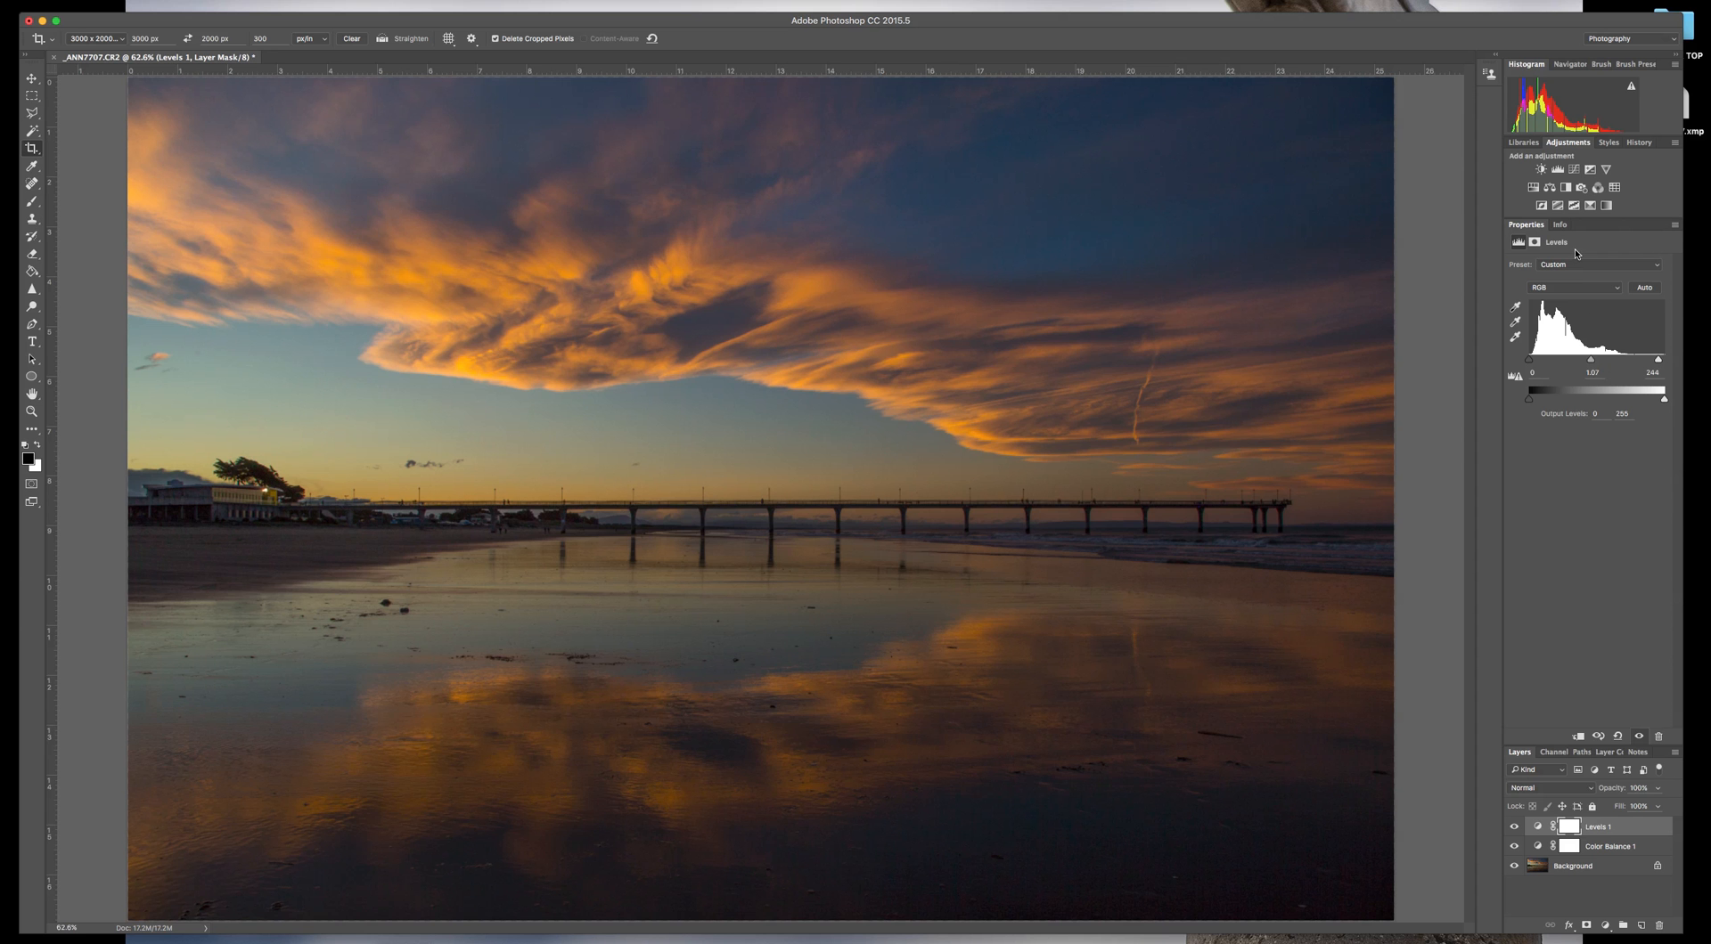
Step: Add a Brightness/Contrast adjustment layer and set its Contrast to 20
{"action": "left_click", "coordinate": [1542, 170]}
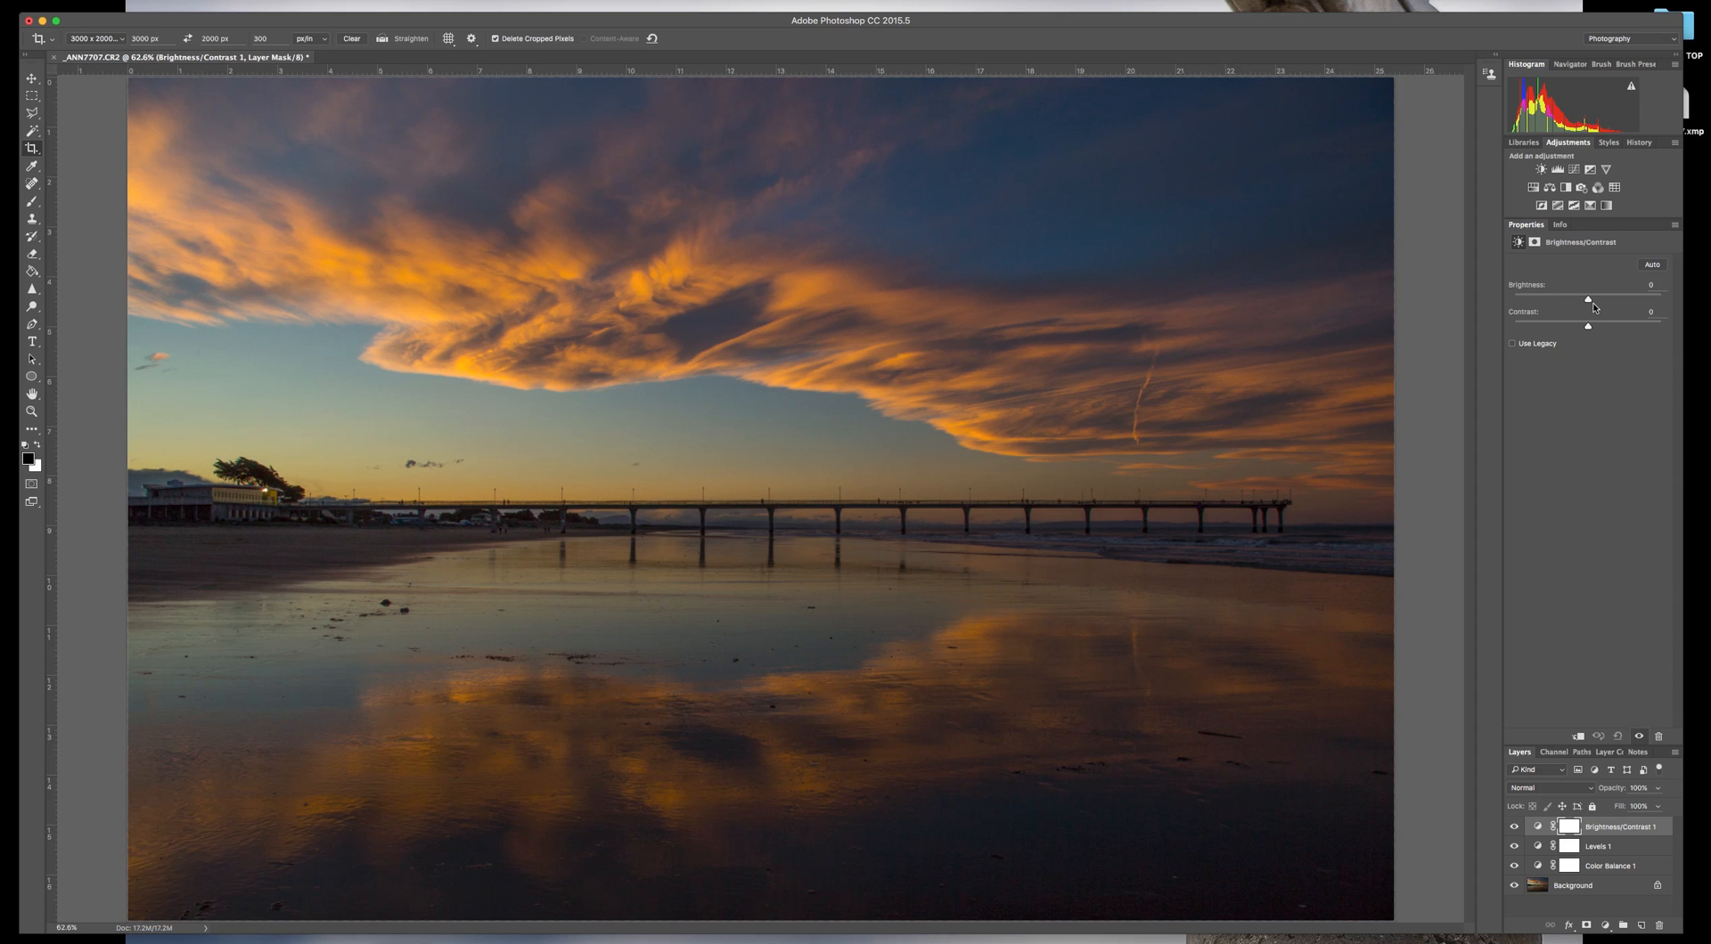
{"action": "left_click_drag", "start_coordinate": [1588, 327], "coordinate": [1596, 328]}
{"action": "left_click_drag", "start_coordinate": [1596, 327], "coordinate": [1588, 328]}
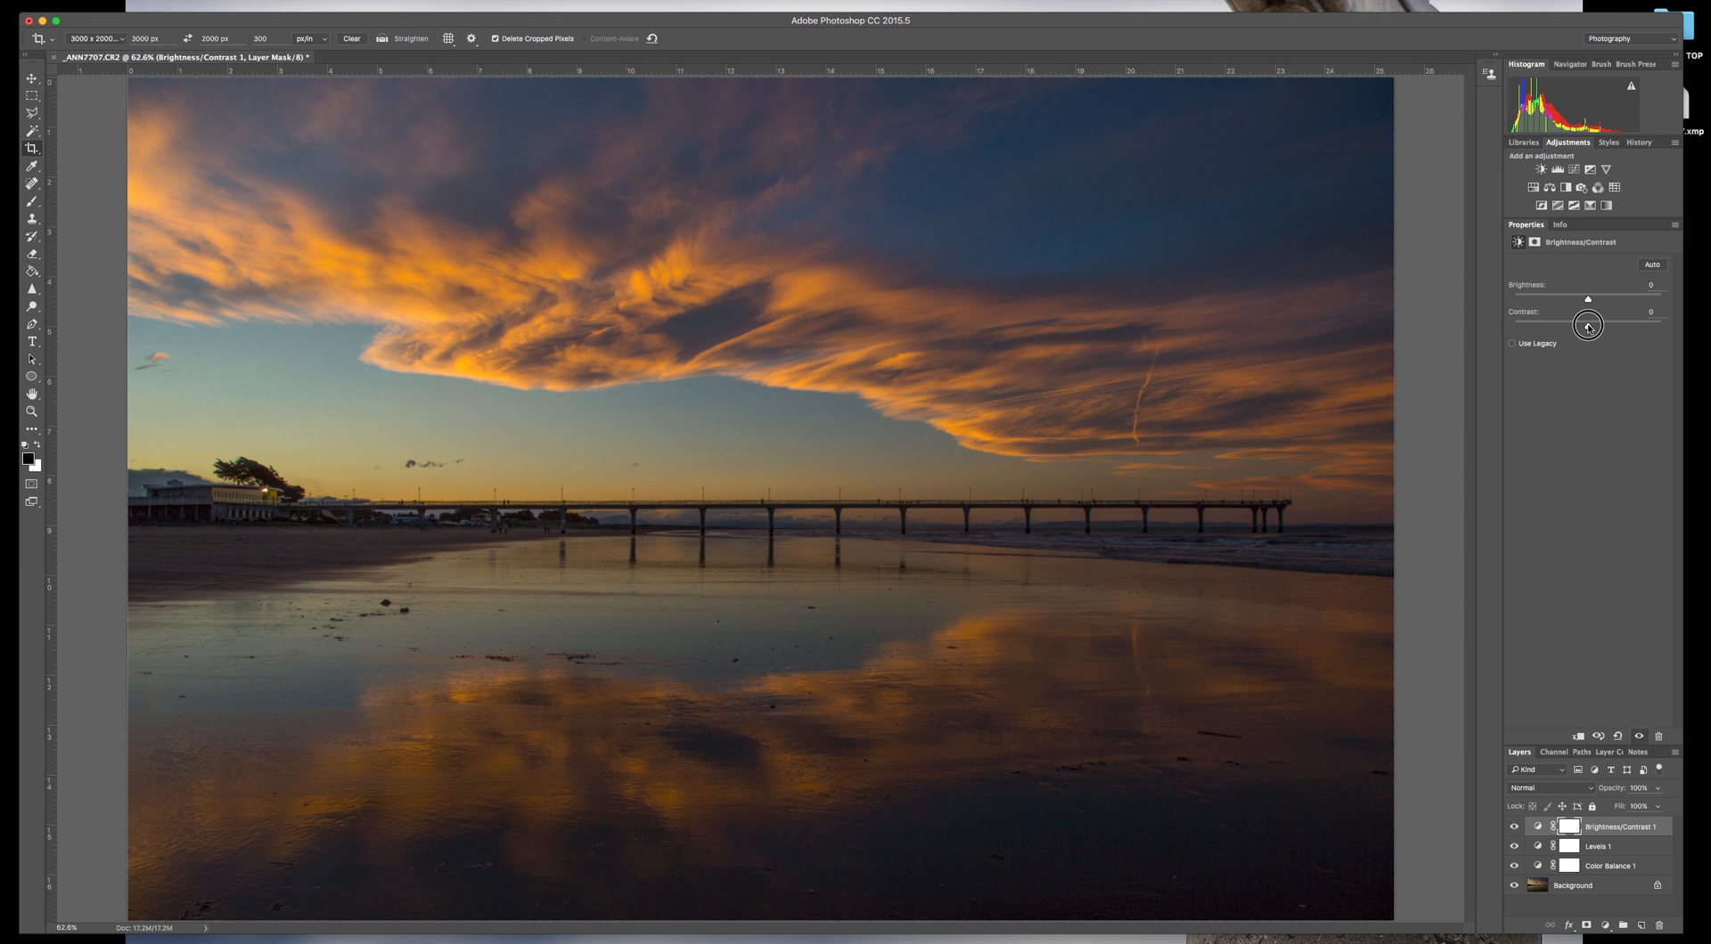
{"action": "left_click_drag", "start_coordinate": [1588, 327], "coordinate": [1602, 328]}
Step: Paint black with the Brush tool on the Brightness/Contrast layer's mask over the dark lower beach and the area around the pier
{"action": "left_click", "coordinate": [33, 200]}
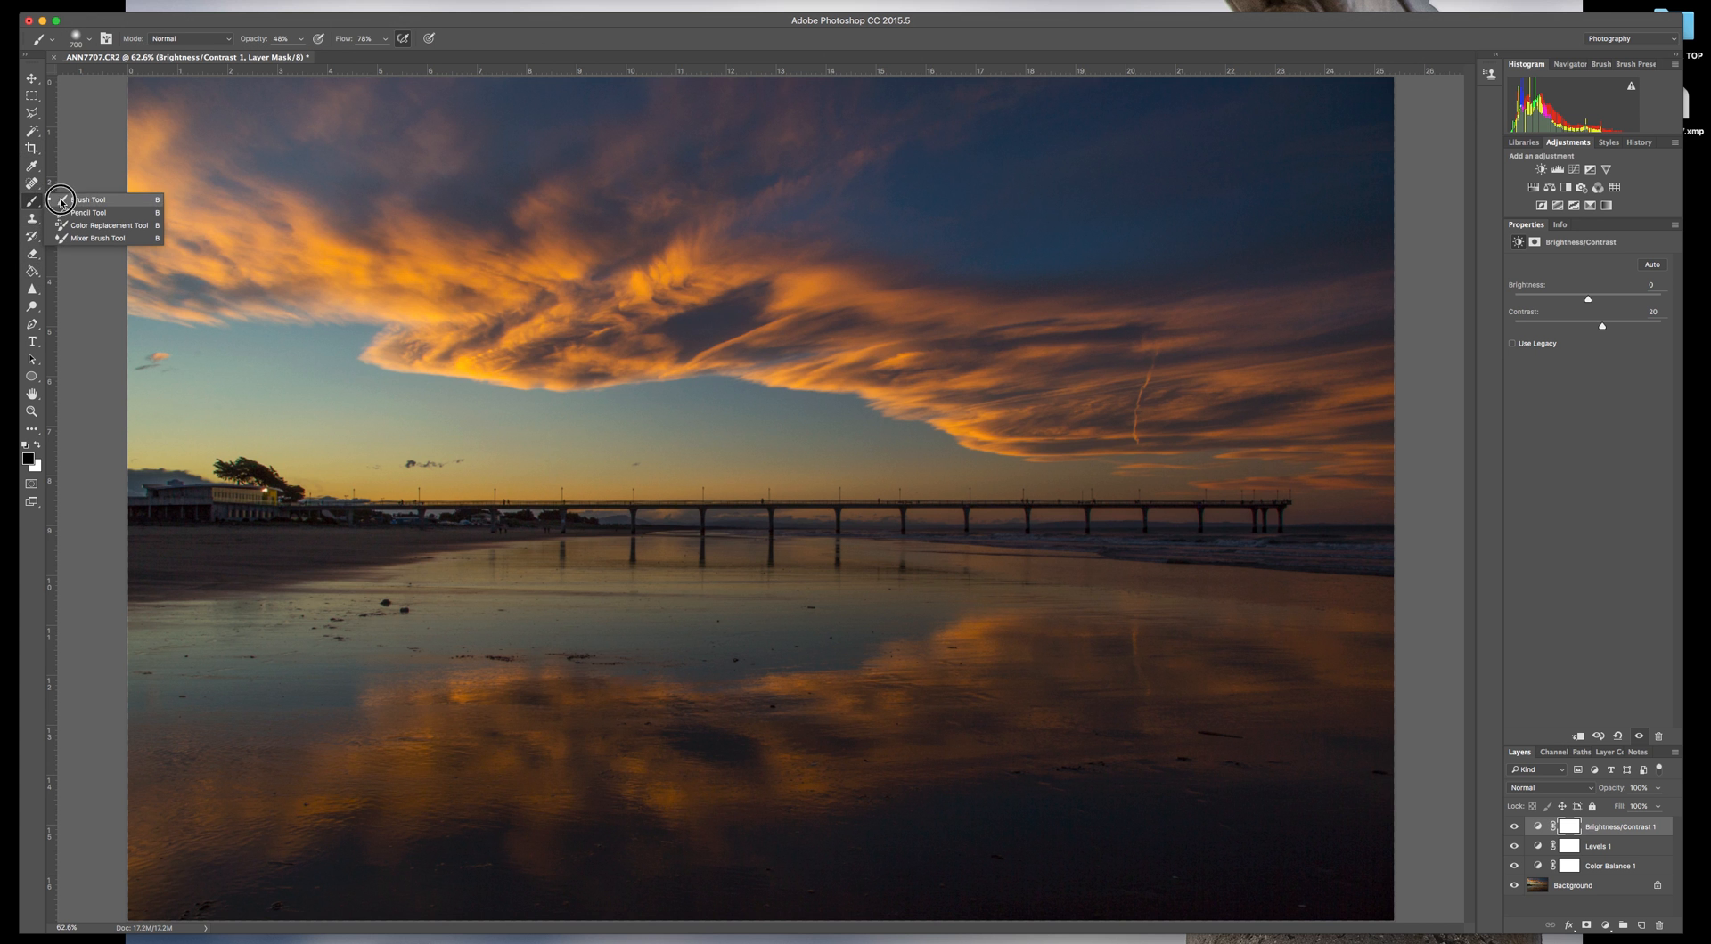
{"action": "left_click", "coordinate": [88, 199]}
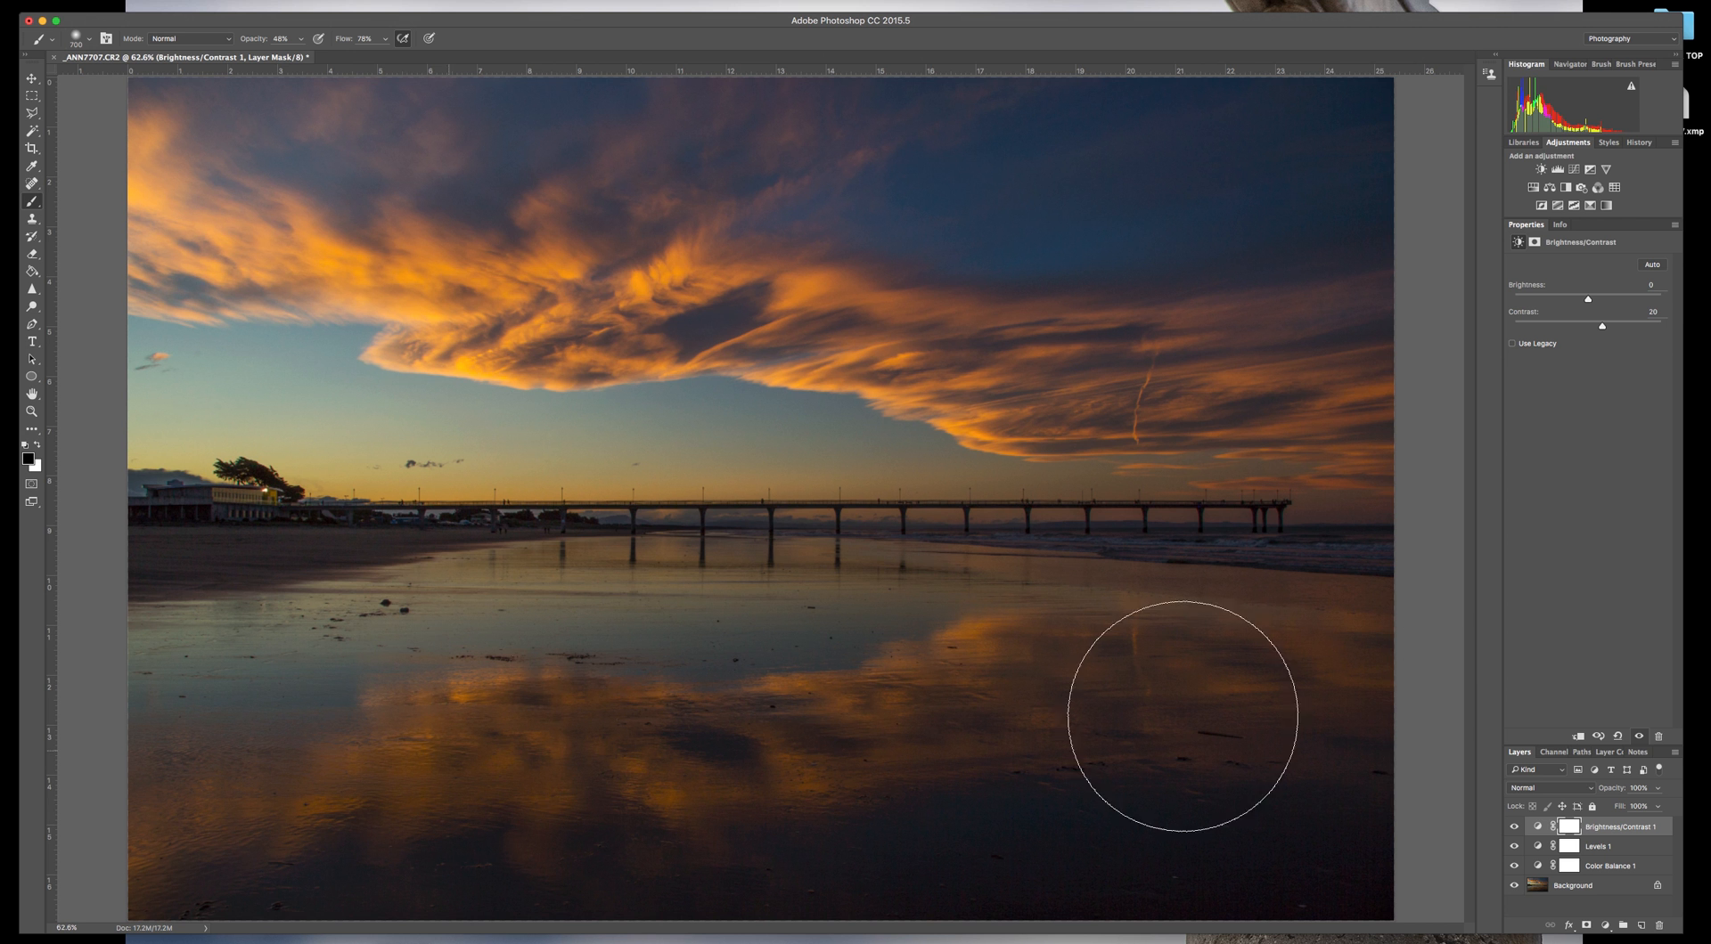
{"action": "mouse_move", "coordinate": [1091, 787]}
{"action": "left_mouse_down"}
{"action": "mouse_move", "coordinate": [1278, 767]}
{"action": "mouse_move", "coordinate": [1361, 780]}
{"action": "left_mouse_up"}
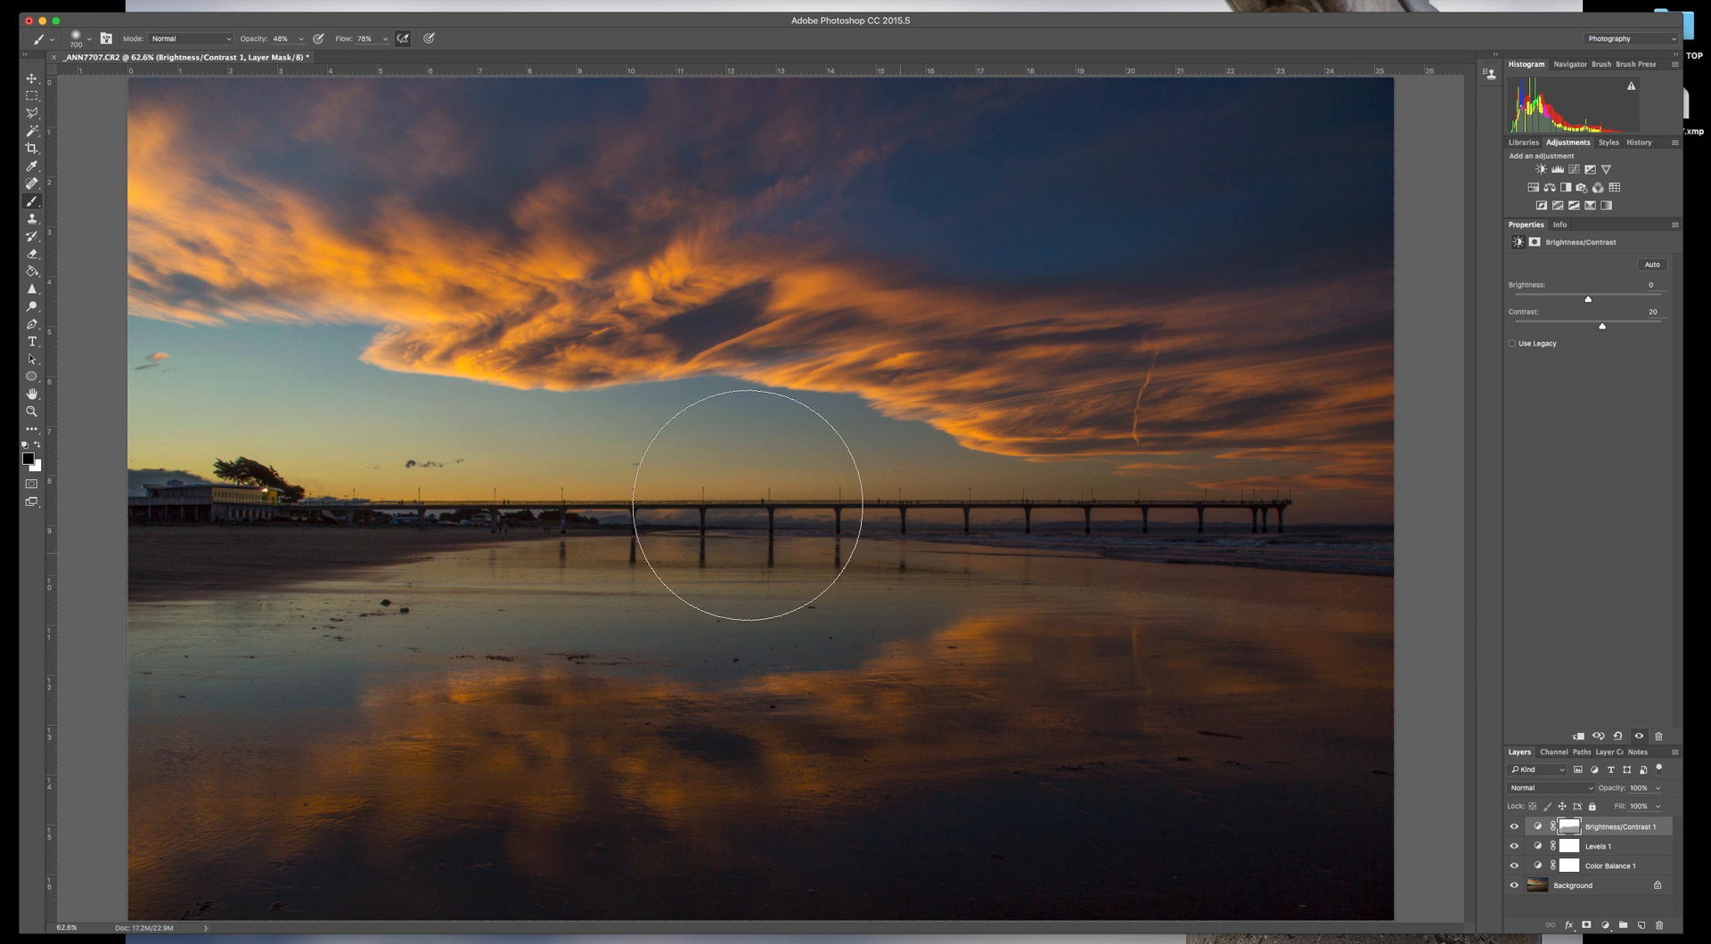
{"action": "left_click", "coordinate": [36, 446]}
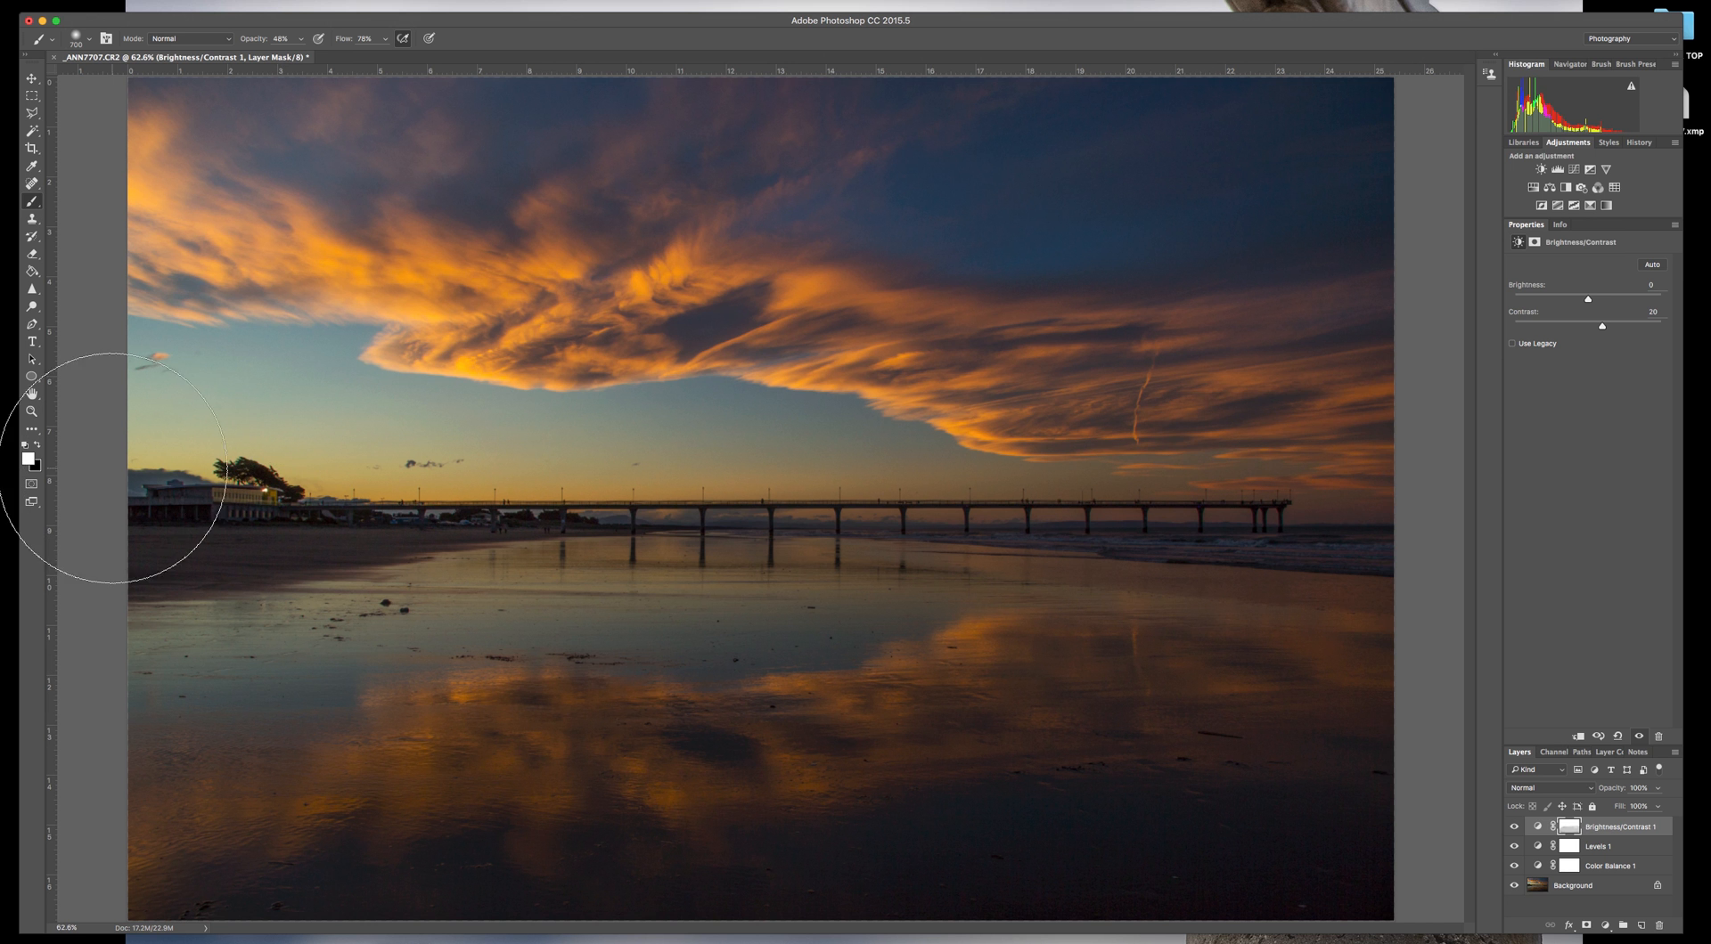
{"action": "left_click", "coordinate": [39, 444]}
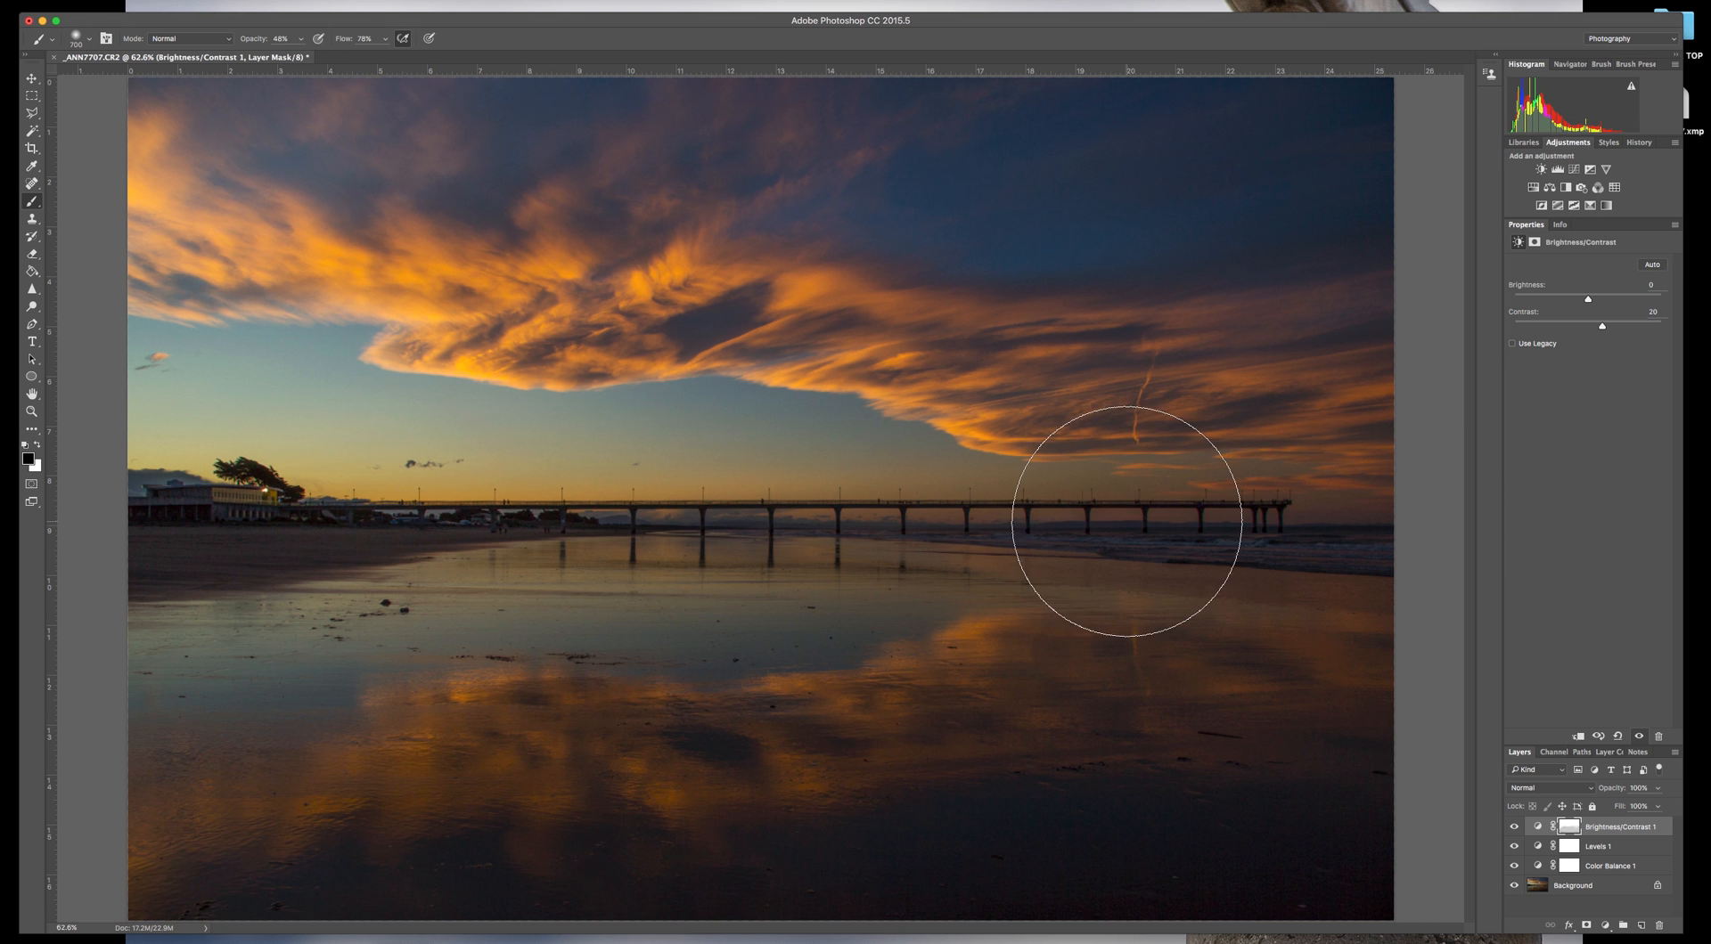
{"action": "mouse_move", "coordinate": [1103, 527]}
{"action": "left_mouse_down"}
{"action": "mouse_move", "coordinate": [1329, 517]}
{"action": "mouse_move", "coordinate": [1006, 521]}
{"action": "mouse_move", "coordinate": [1394, 517]}
{"action": "mouse_move", "coordinate": [1383, 533]}
{"action": "mouse_move", "coordinate": [1065, 510]}
{"action": "mouse_move", "coordinate": [1006, 586]}
{"action": "mouse_move", "coordinate": [1131, 588]}
{"action": "mouse_move", "coordinate": [979, 689]}
{"action": "mouse_move", "coordinate": [932, 661]}
{"action": "mouse_move", "coordinate": [945, 666]}
{"action": "mouse_move", "coordinate": [766, 669]}
{"action": "left_mouse_up"}
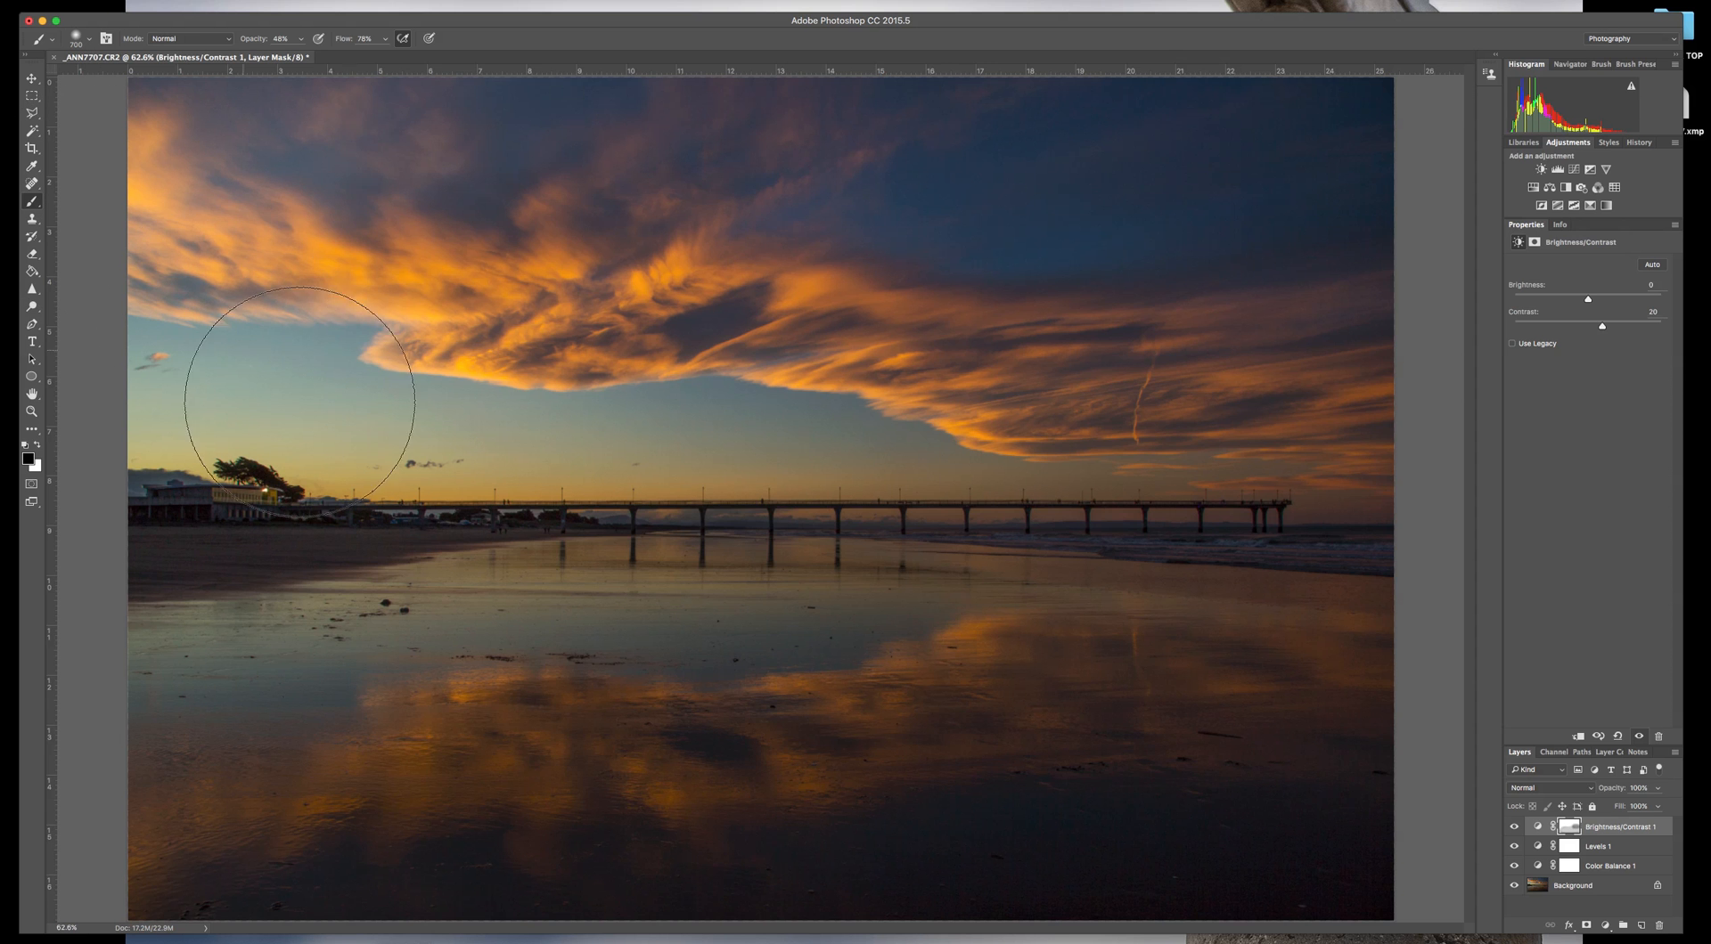
Step: Set the brush's Opacity to 36% and its Flow to 60%
{"action": "left_click", "coordinate": [302, 41]}
{"action": "left_click_drag", "start_coordinate": [301, 55], "coordinate": [292, 57]}
{"action": "left_click", "coordinate": [384, 39]}
{"action": "left_click_drag", "start_coordinate": [384, 56], "coordinate": [372, 57]}
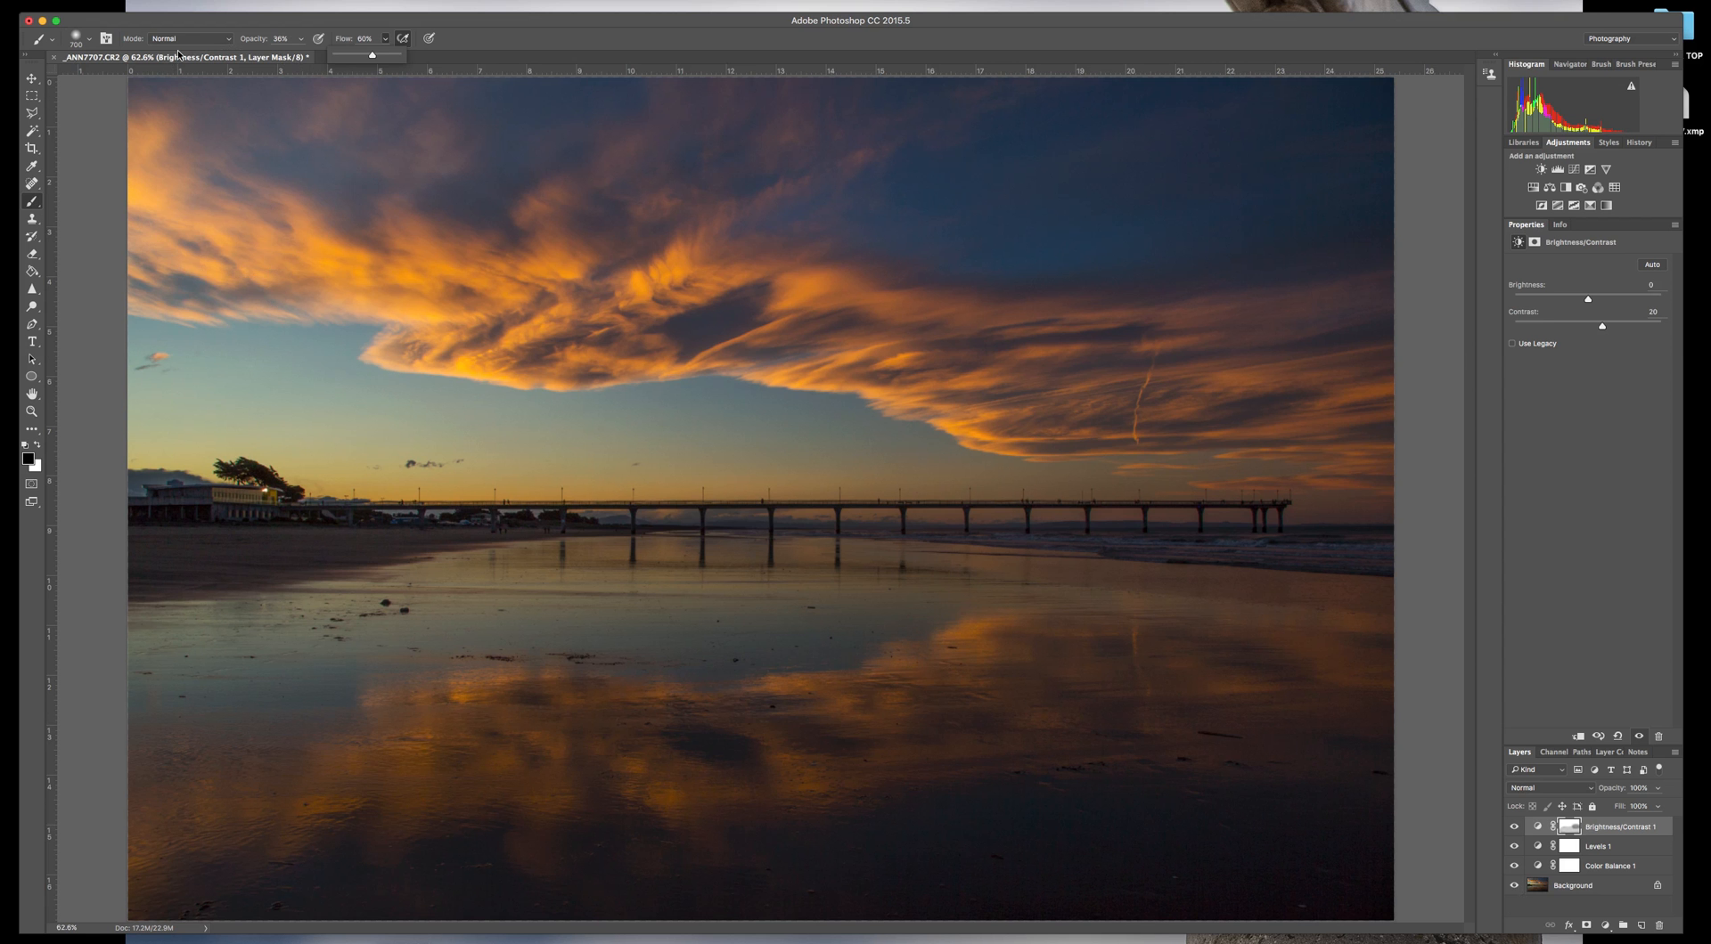
Step: Save a copy of the edited photo to the Desktop in JPEG format under the name "Brighton Beach ChCh-7707np"
{"action": "left_click", "coordinate": [110, 0]}
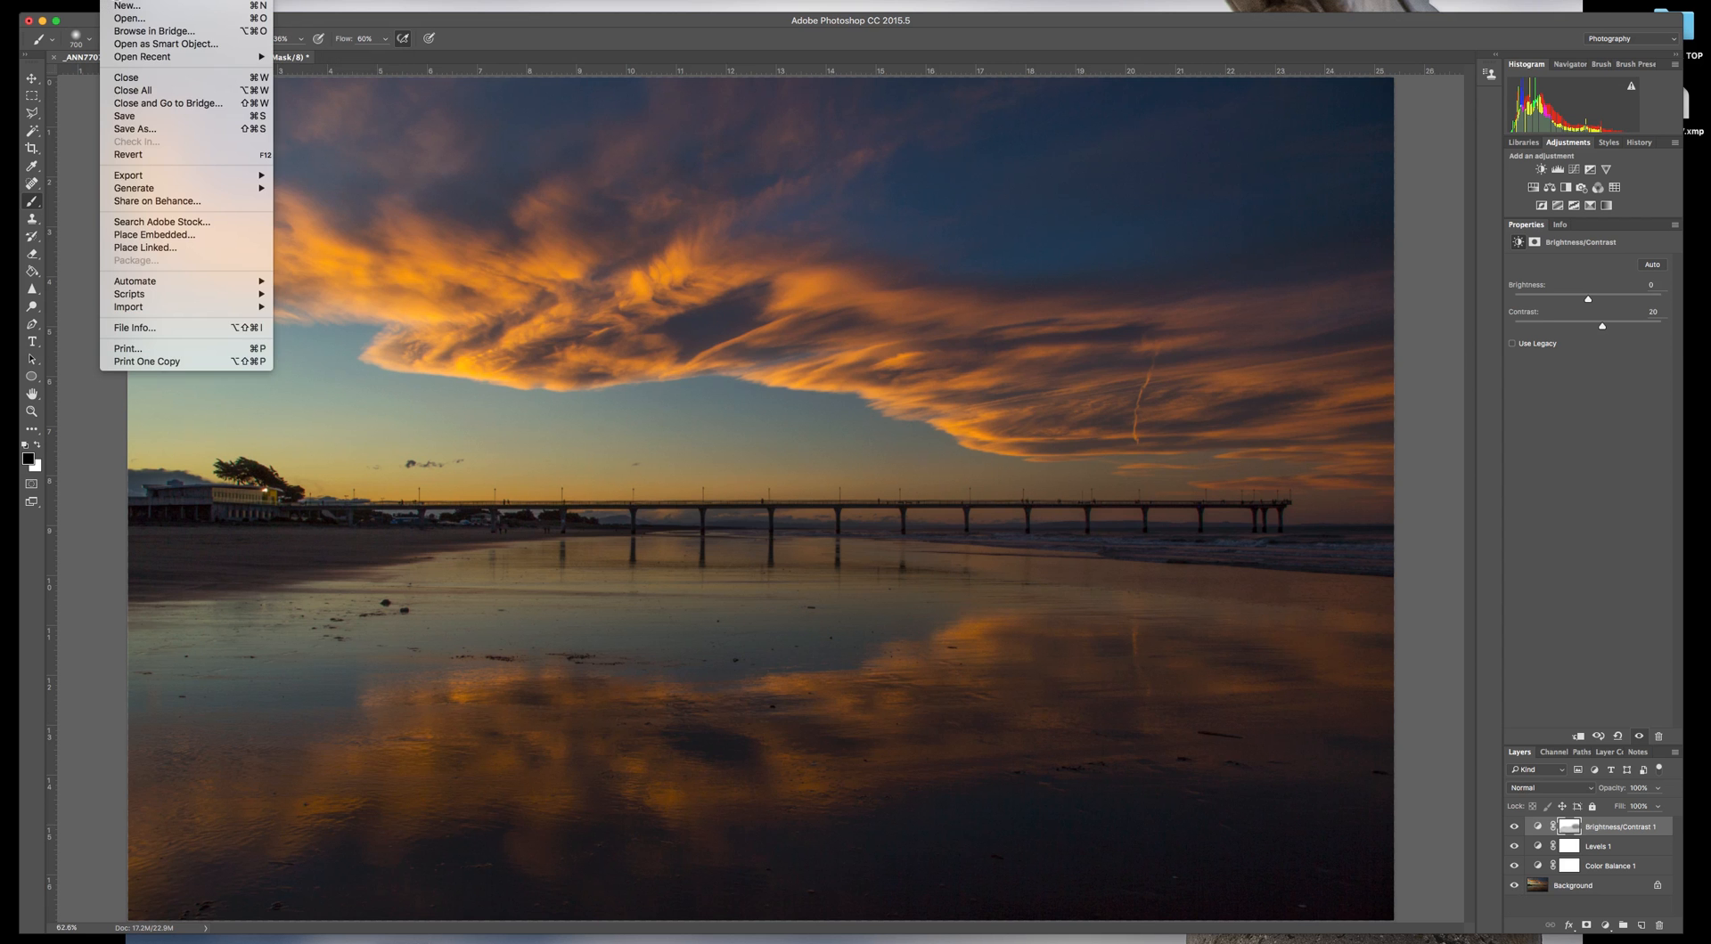
{"action": "left_click", "coordinate": [143, 130]}
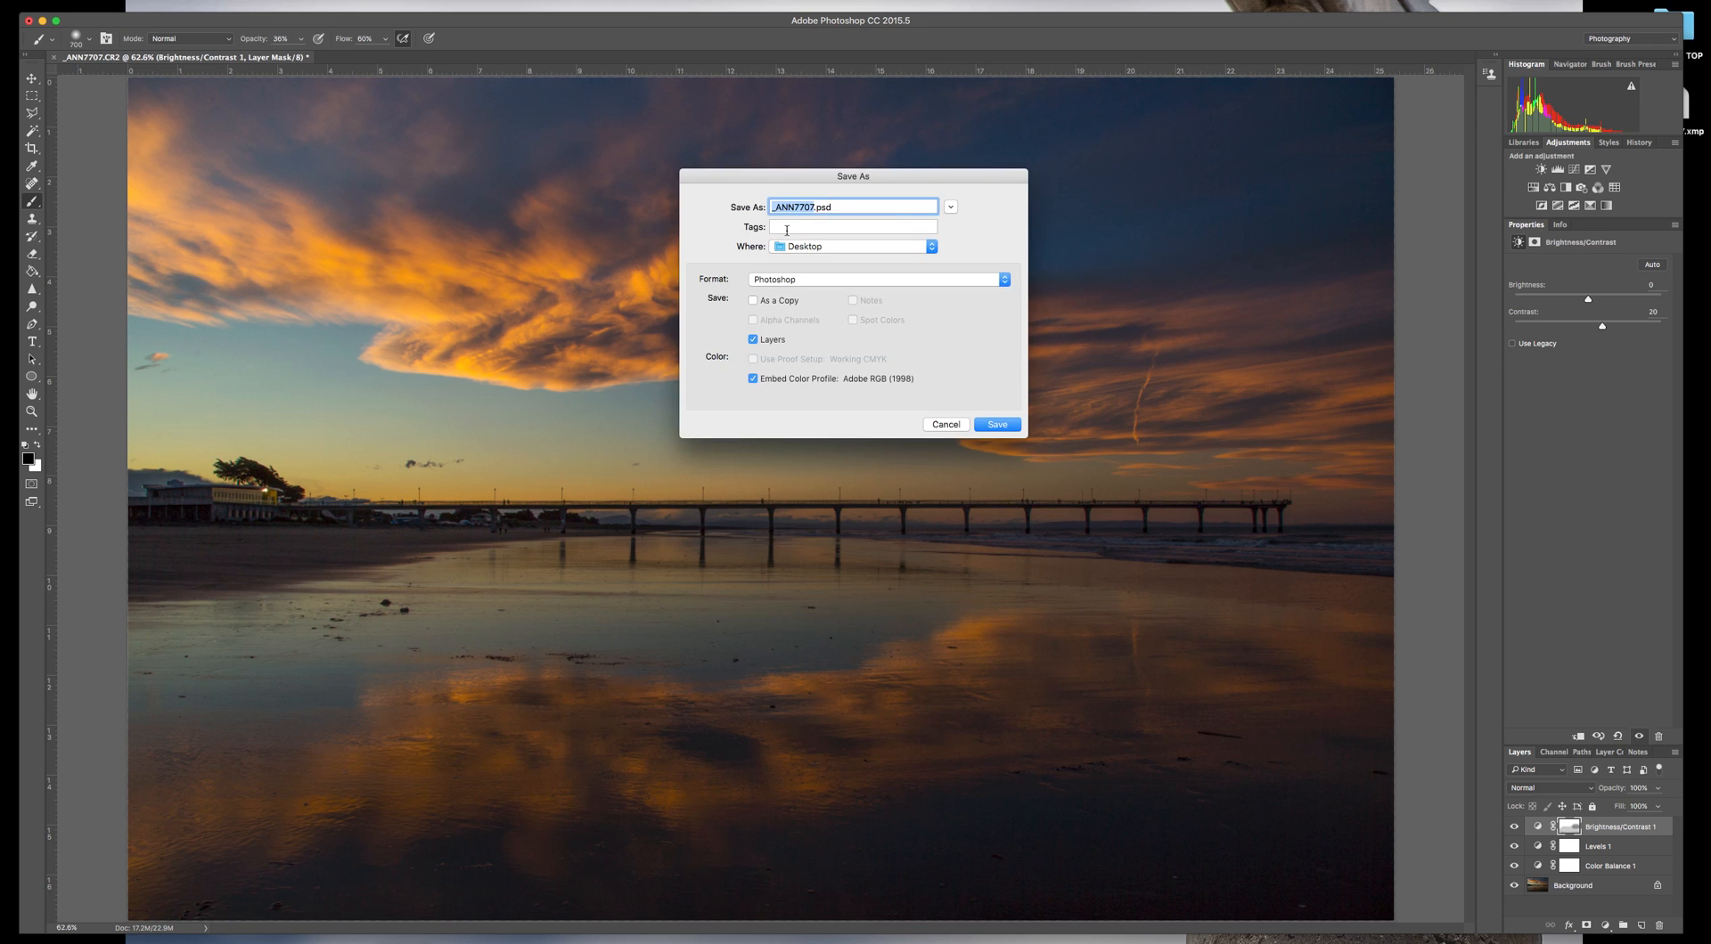
{"action": "left_click", "coordinate": [790, 211]}
{"action": "left_click_drag", "start_coordinate": [787, 208], "coordinate": [755, 209]}
{"action": "type", "text": "Brighton Beach ChCh-7707np"}
{"action": "left_click", "coordinate": [821, 279]}
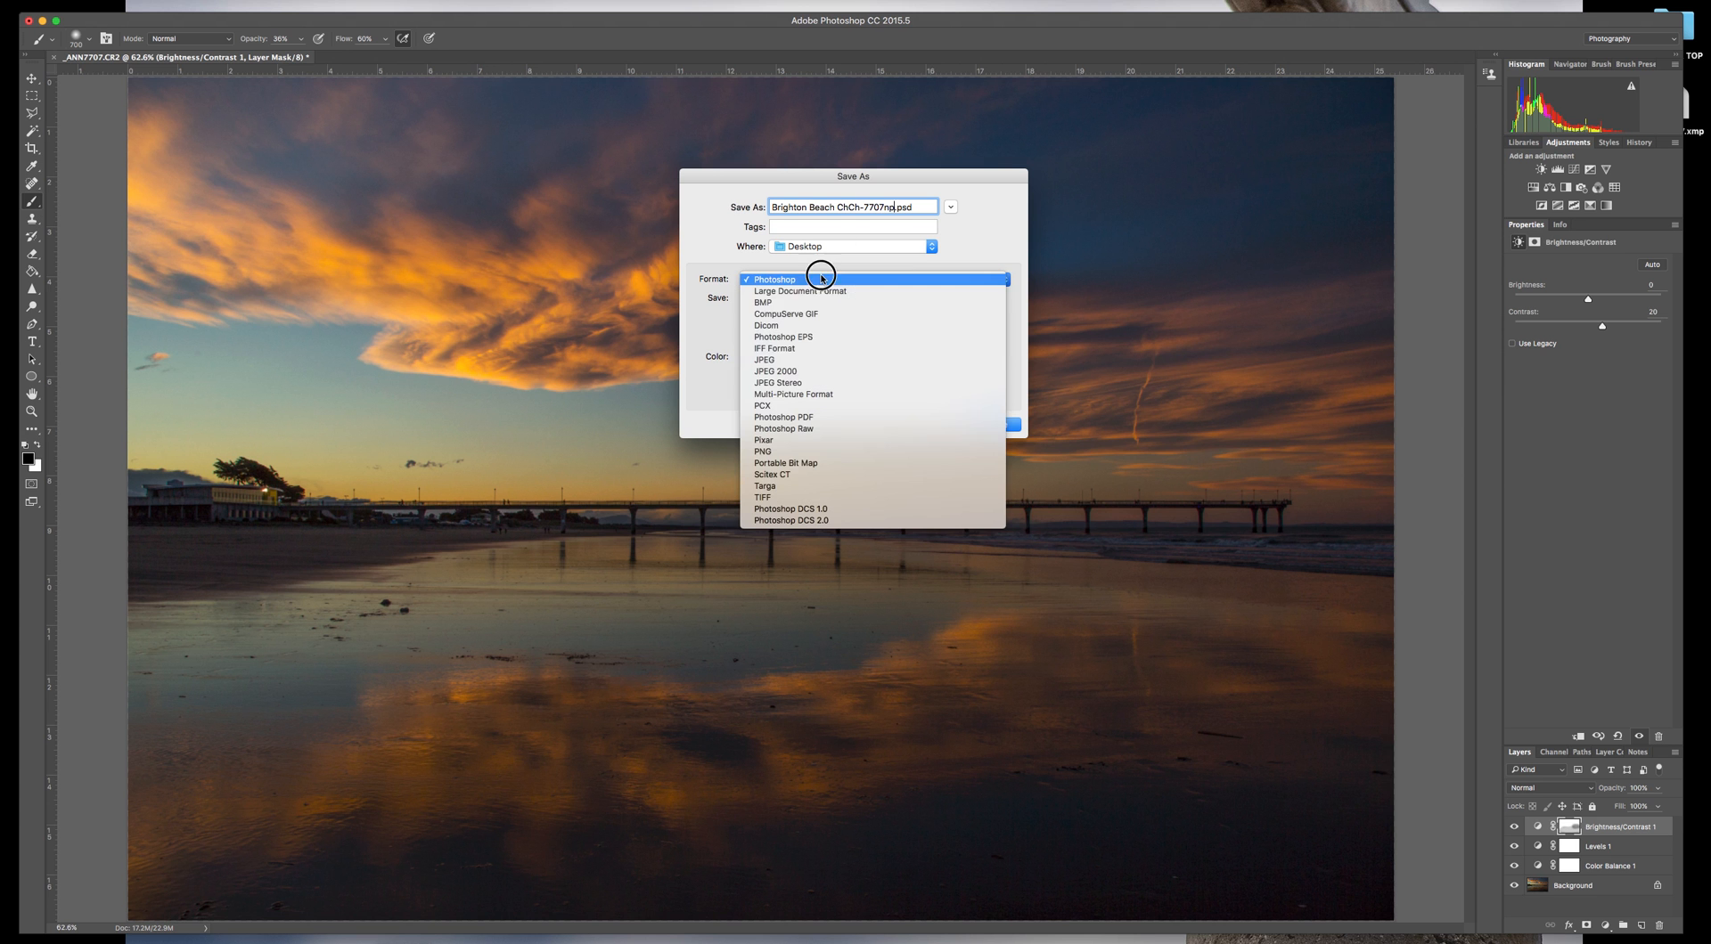
{"action": "scroll", "coordinate": [797, 356], "scroll_direction": "down", "scroll_amount": 1}
{"action": "left_click", "coordinate": [797, 357]}
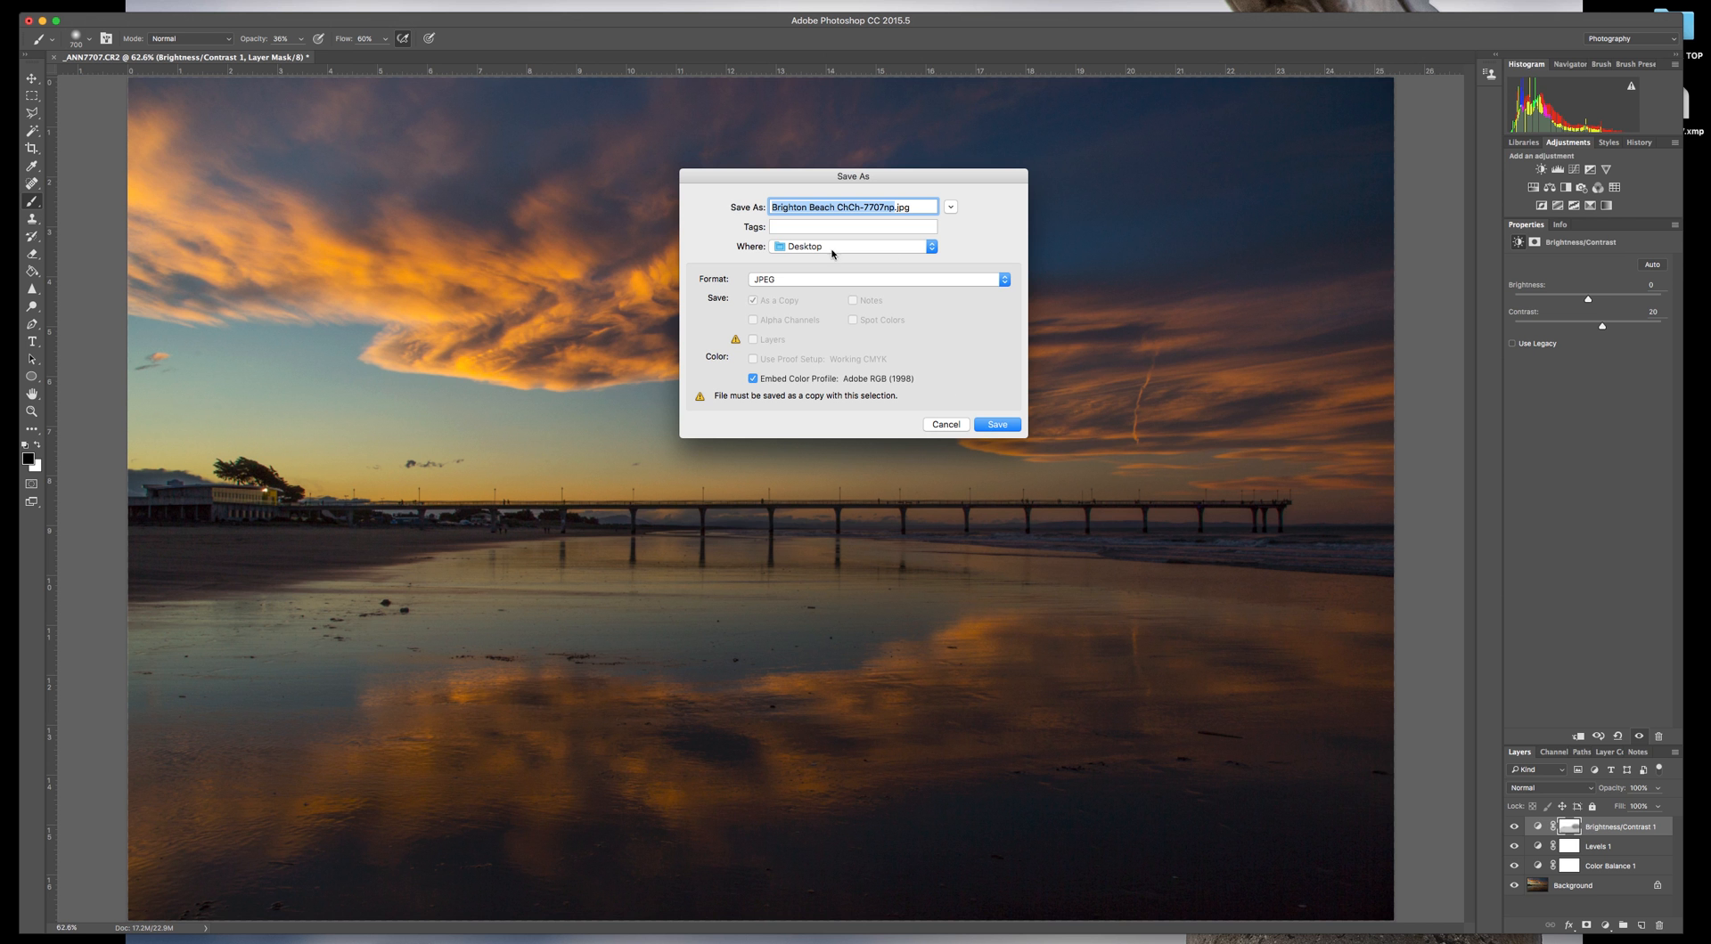
{"action": "left_click", "coordinate": [997, 424]}
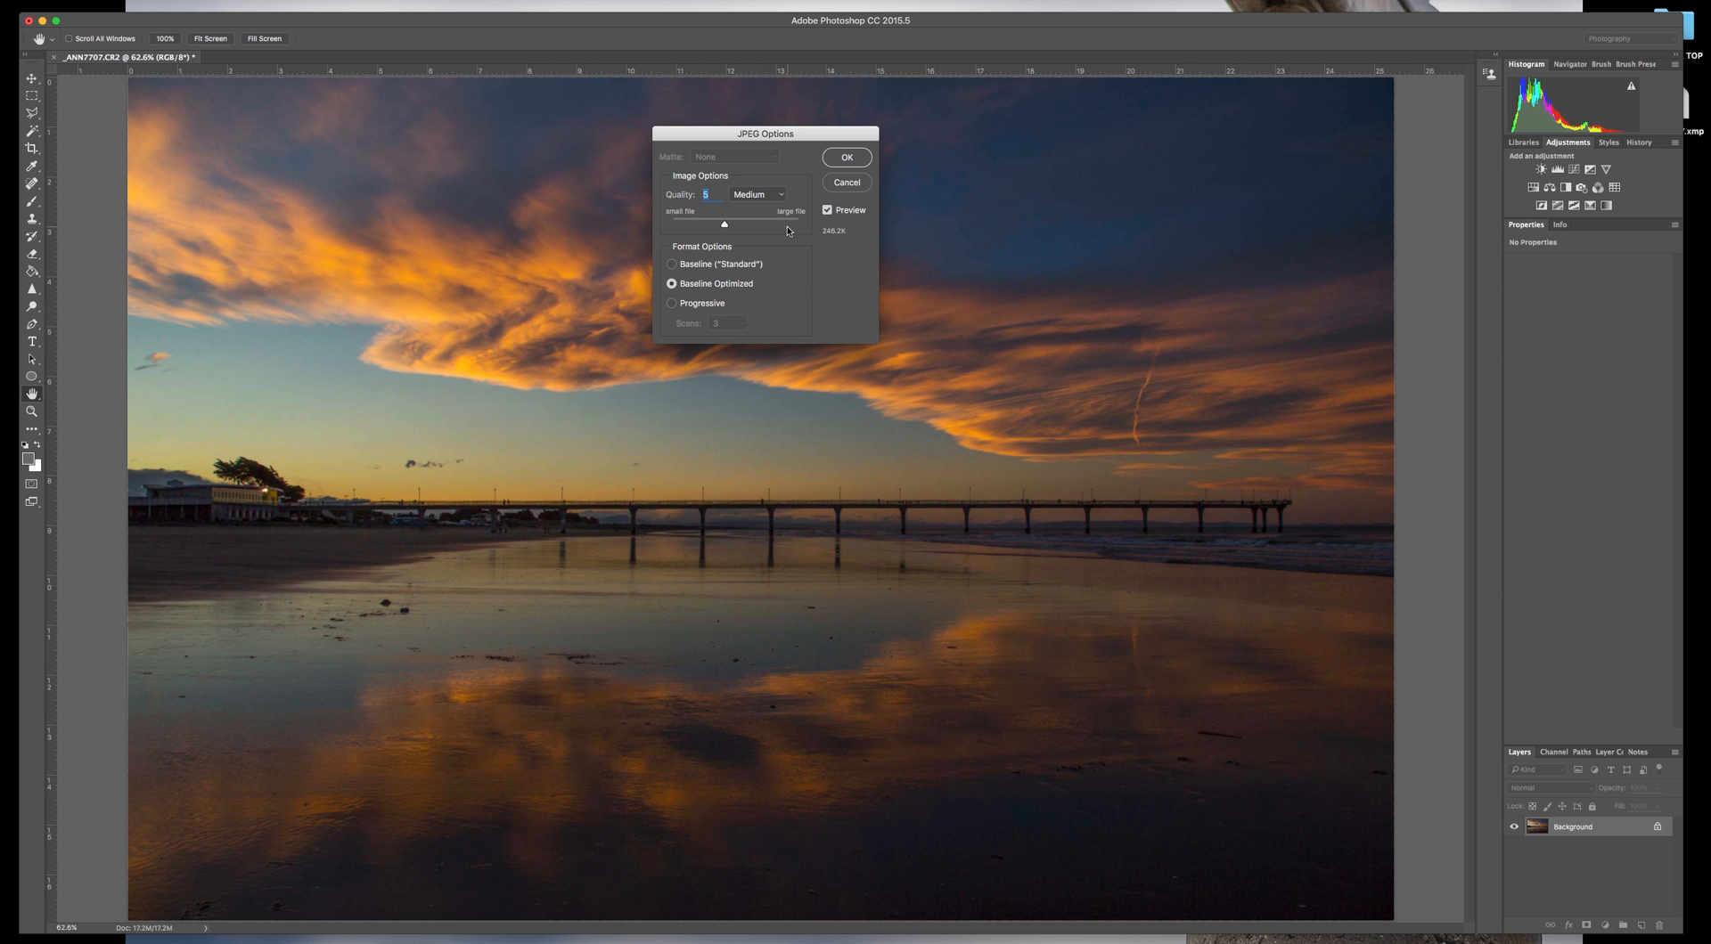
Step: Raise the JPEG quality towards the large-file end and finish exporting the copy
{"action": "left_click", "coordinate": [747, 222]}
{"action": "left_click", "coordinate": [765, 223]}
{"action": "left_click_drag", "start_coordinate": [762, 225], "coordinate": [758, 225]}
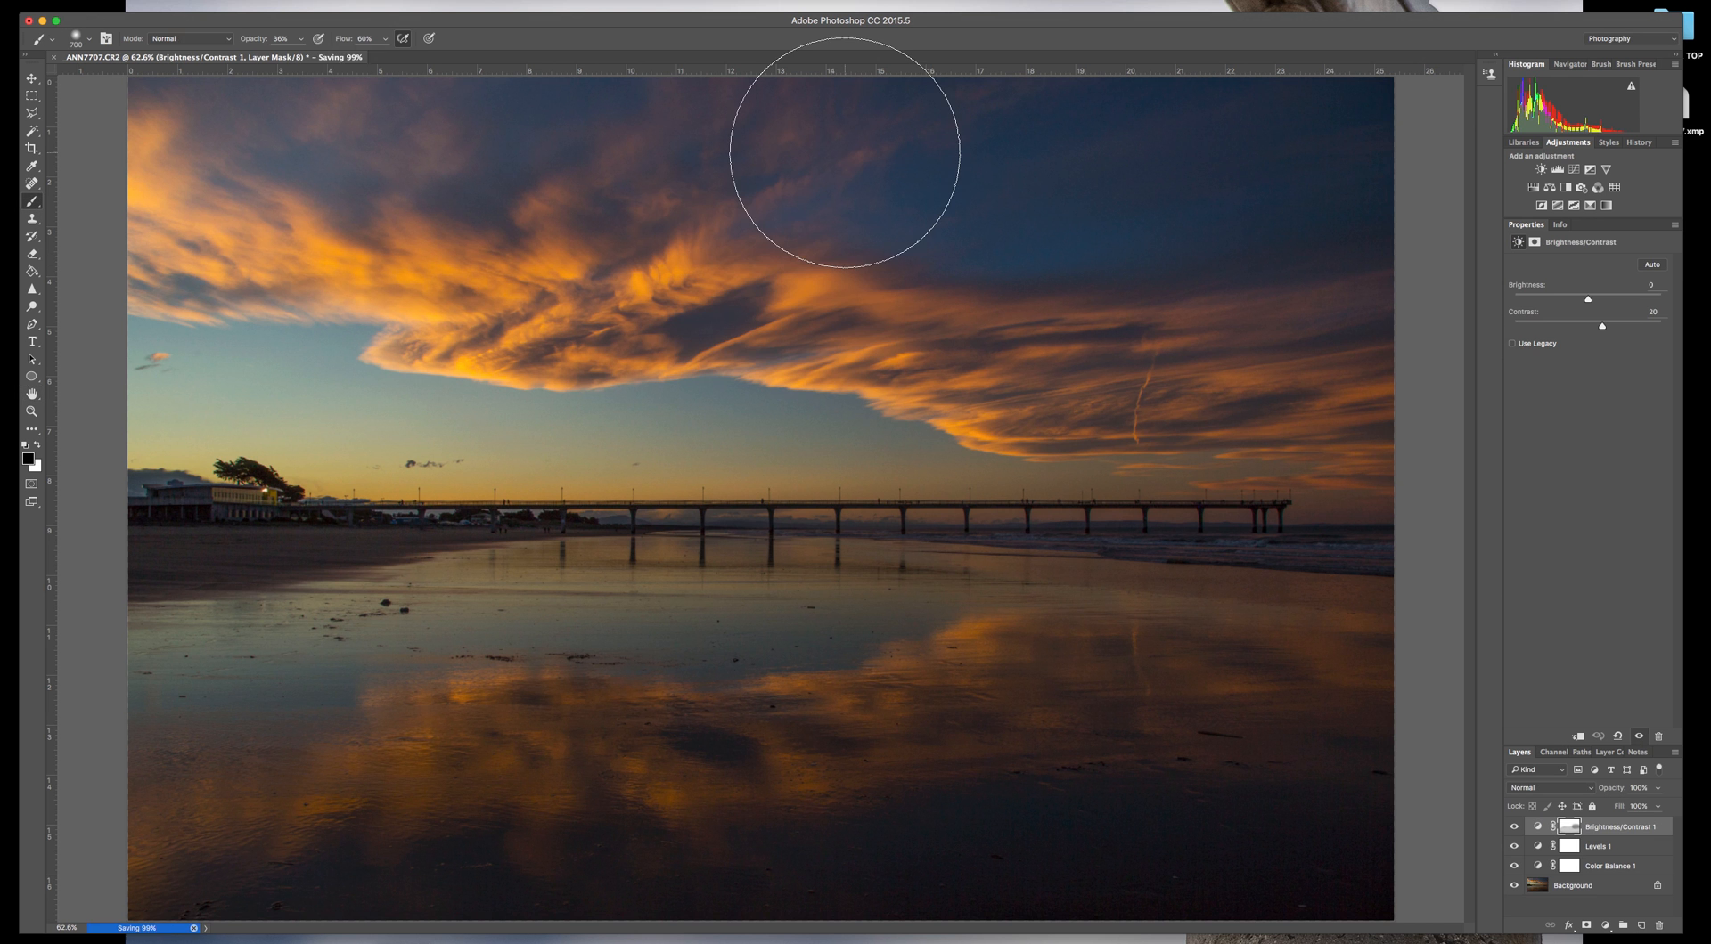
Step: Close the _ANN7707.CR2 document without saving its changes and minimize the program window to reveal the desktop
{"action": "left_click", "coordinate": [54, 58]}
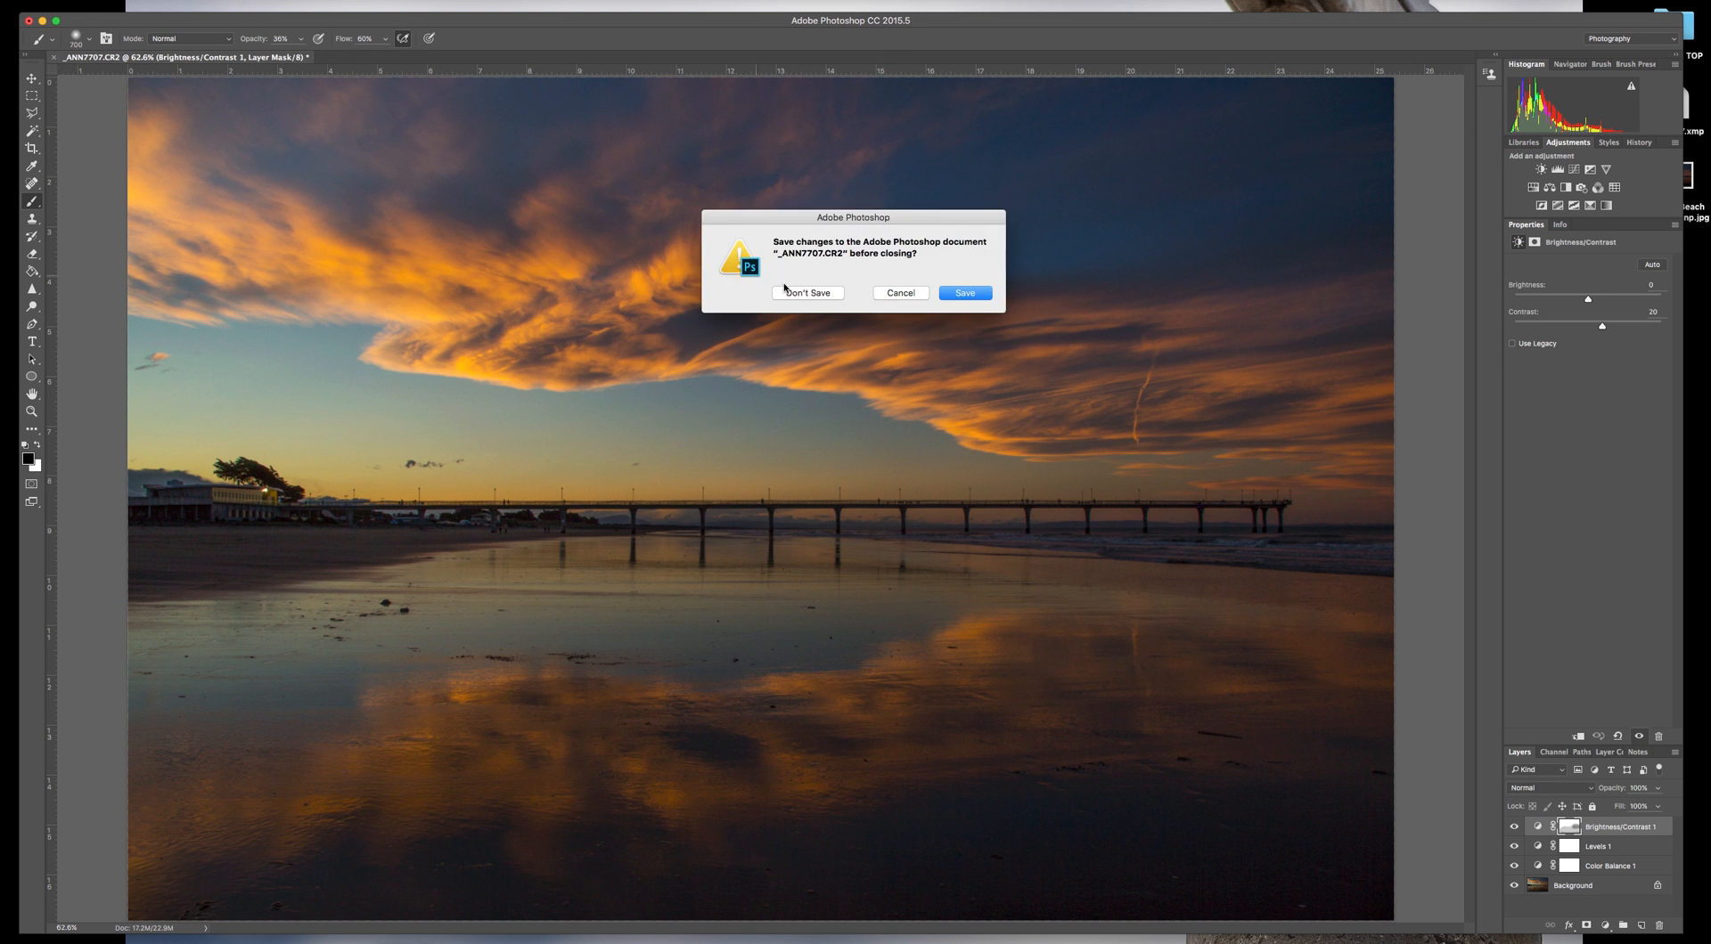
{"action": "left_click", "coordinate": [809, 292]}
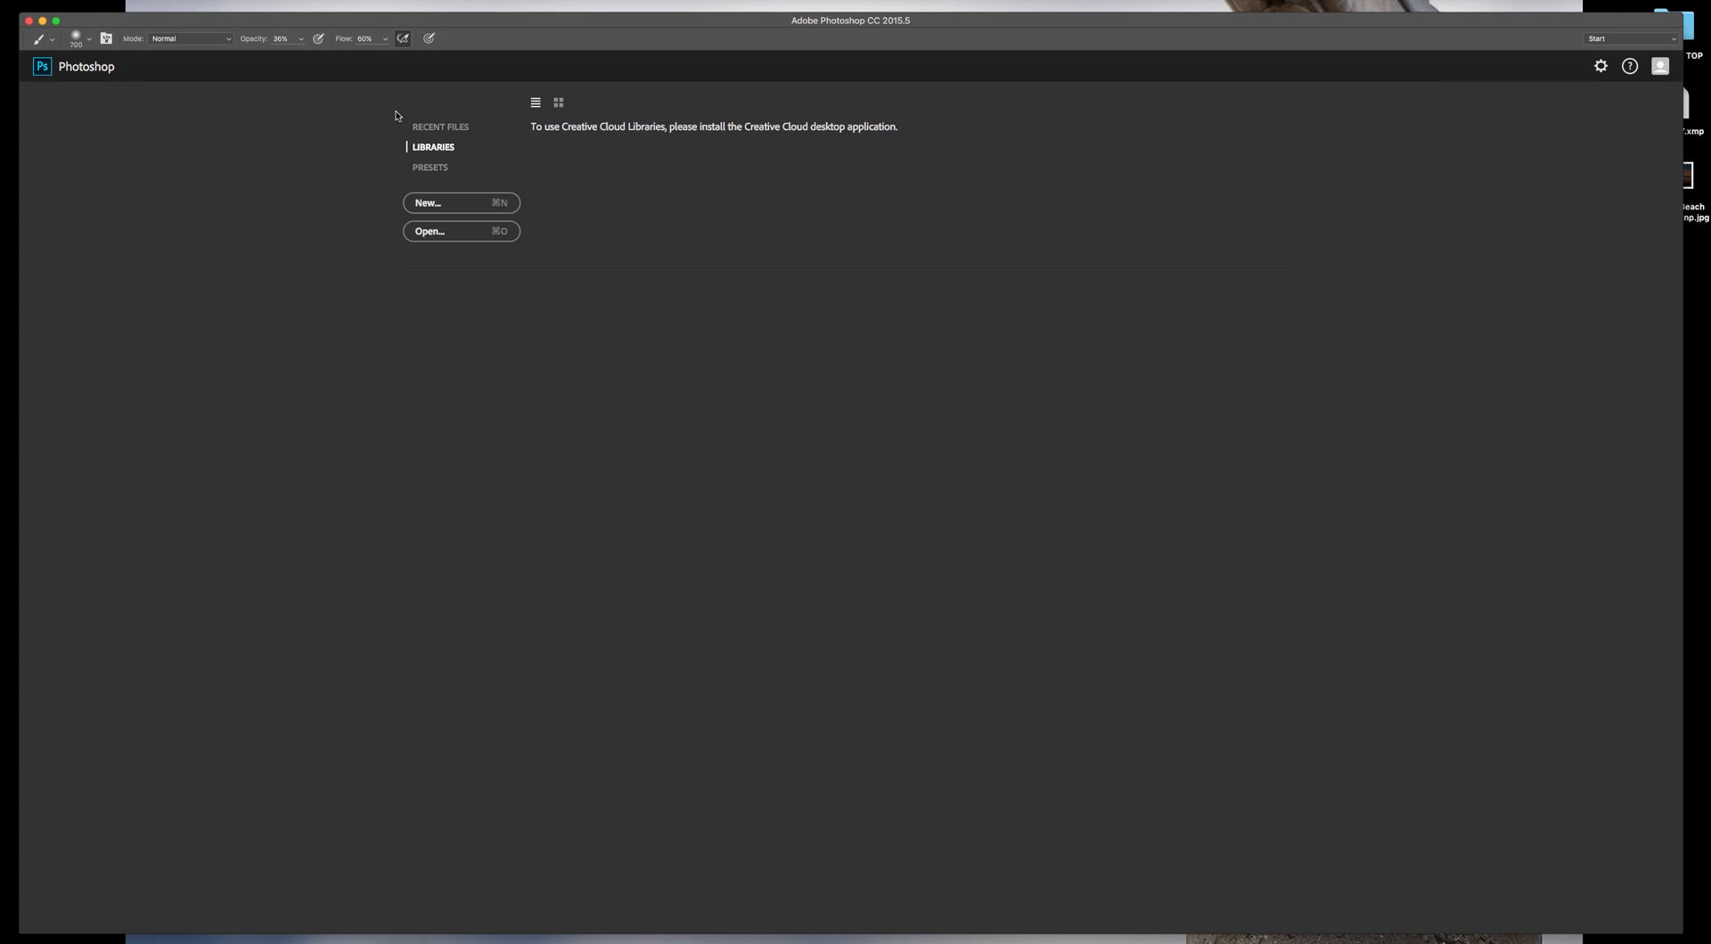
{"action": "left_click", "coordinate": [44, 24]}
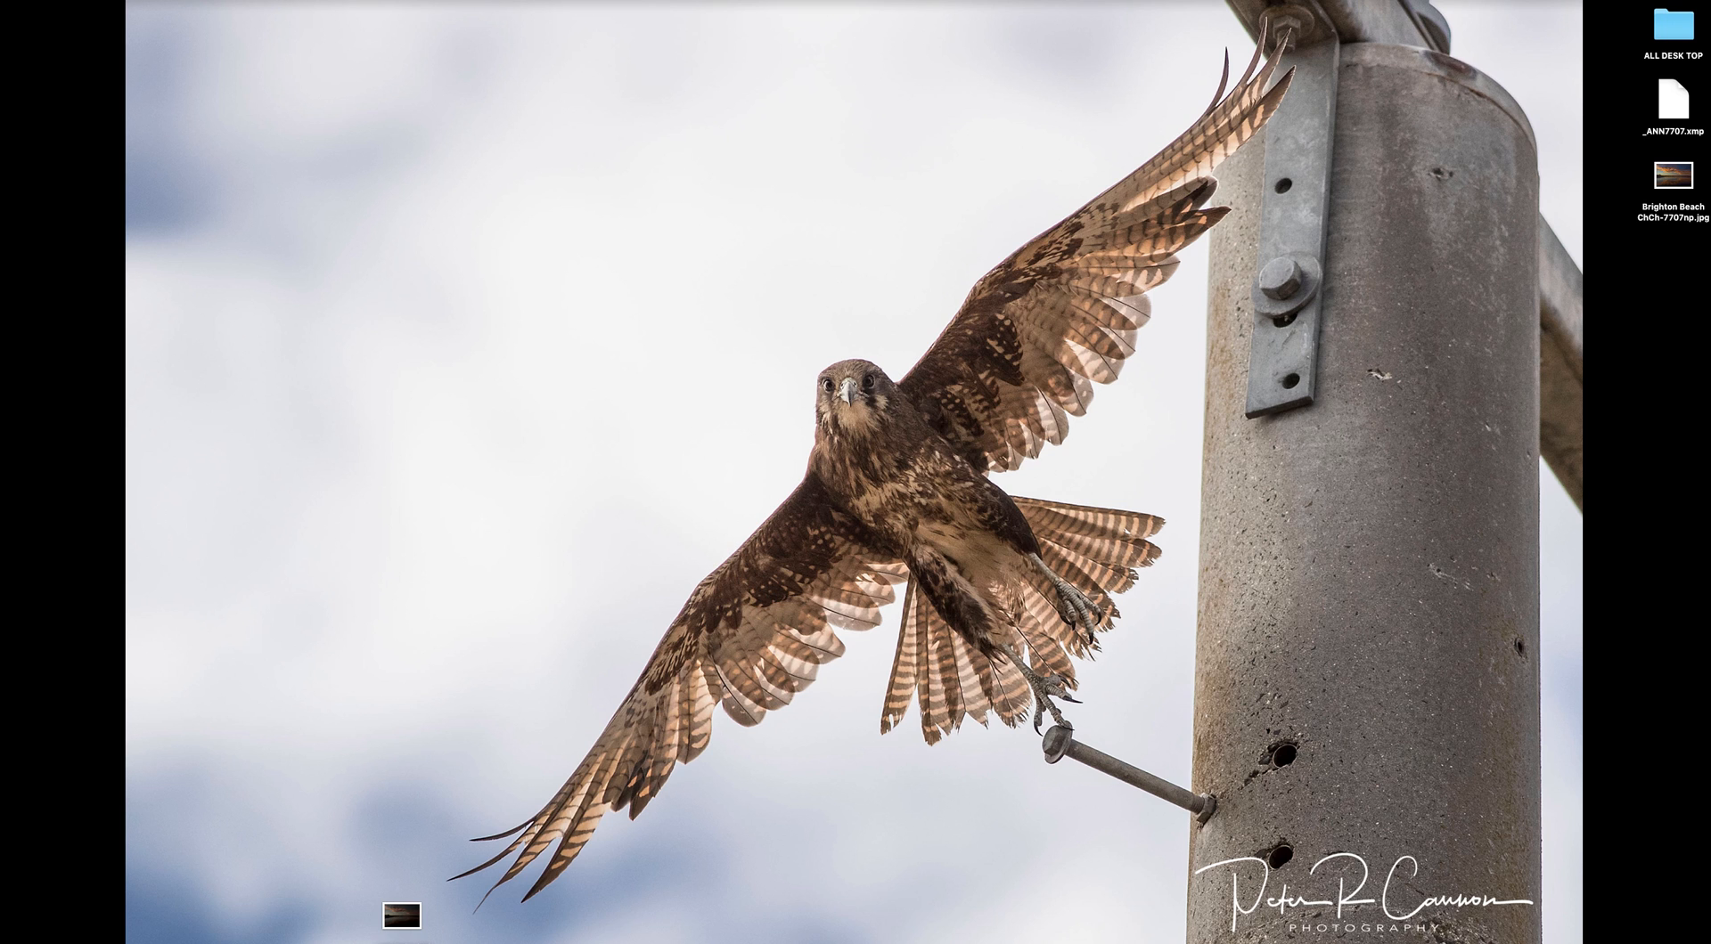